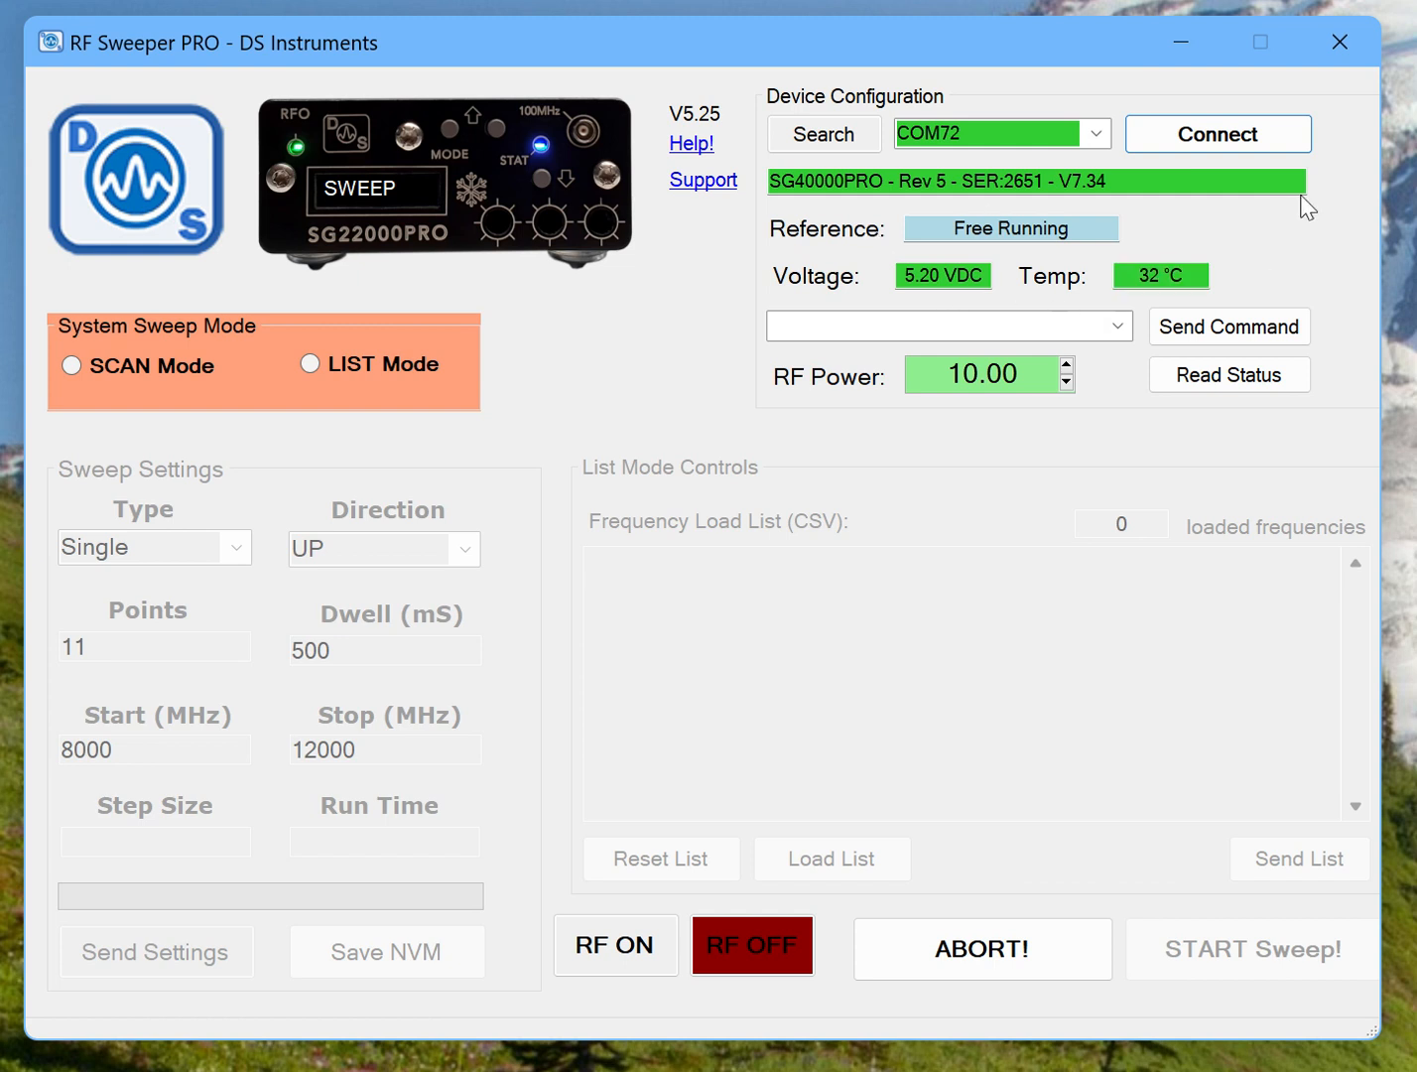
Set the RF power to 0.00.
left_click_drag(1028, 378, 946, 377)
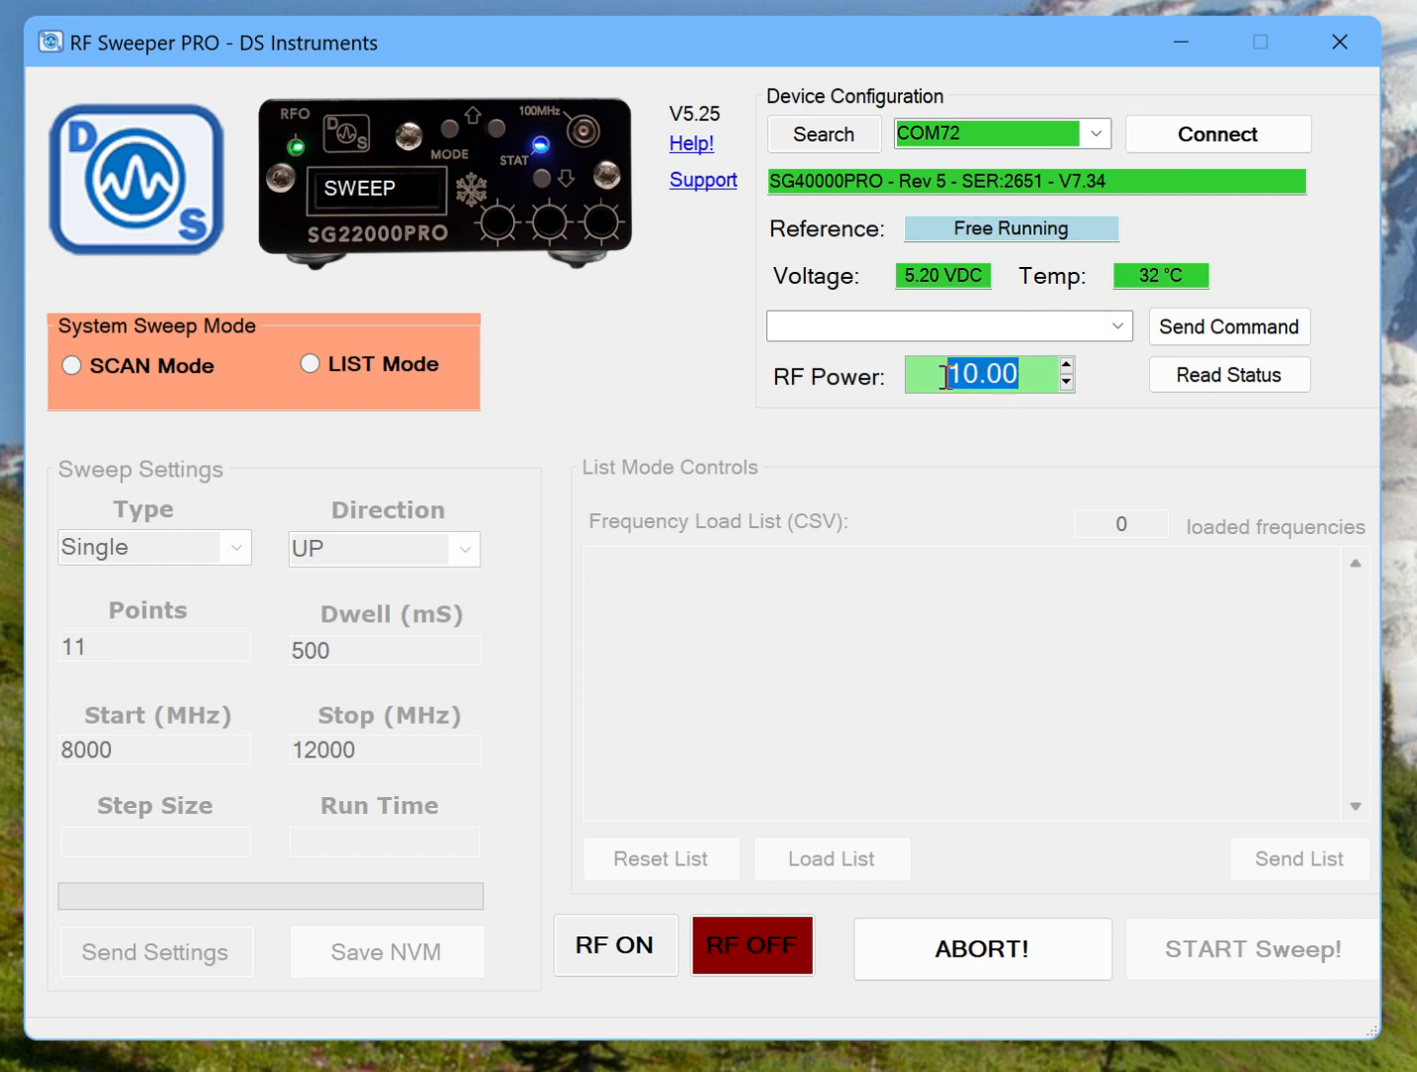
type("0")
key("Return")
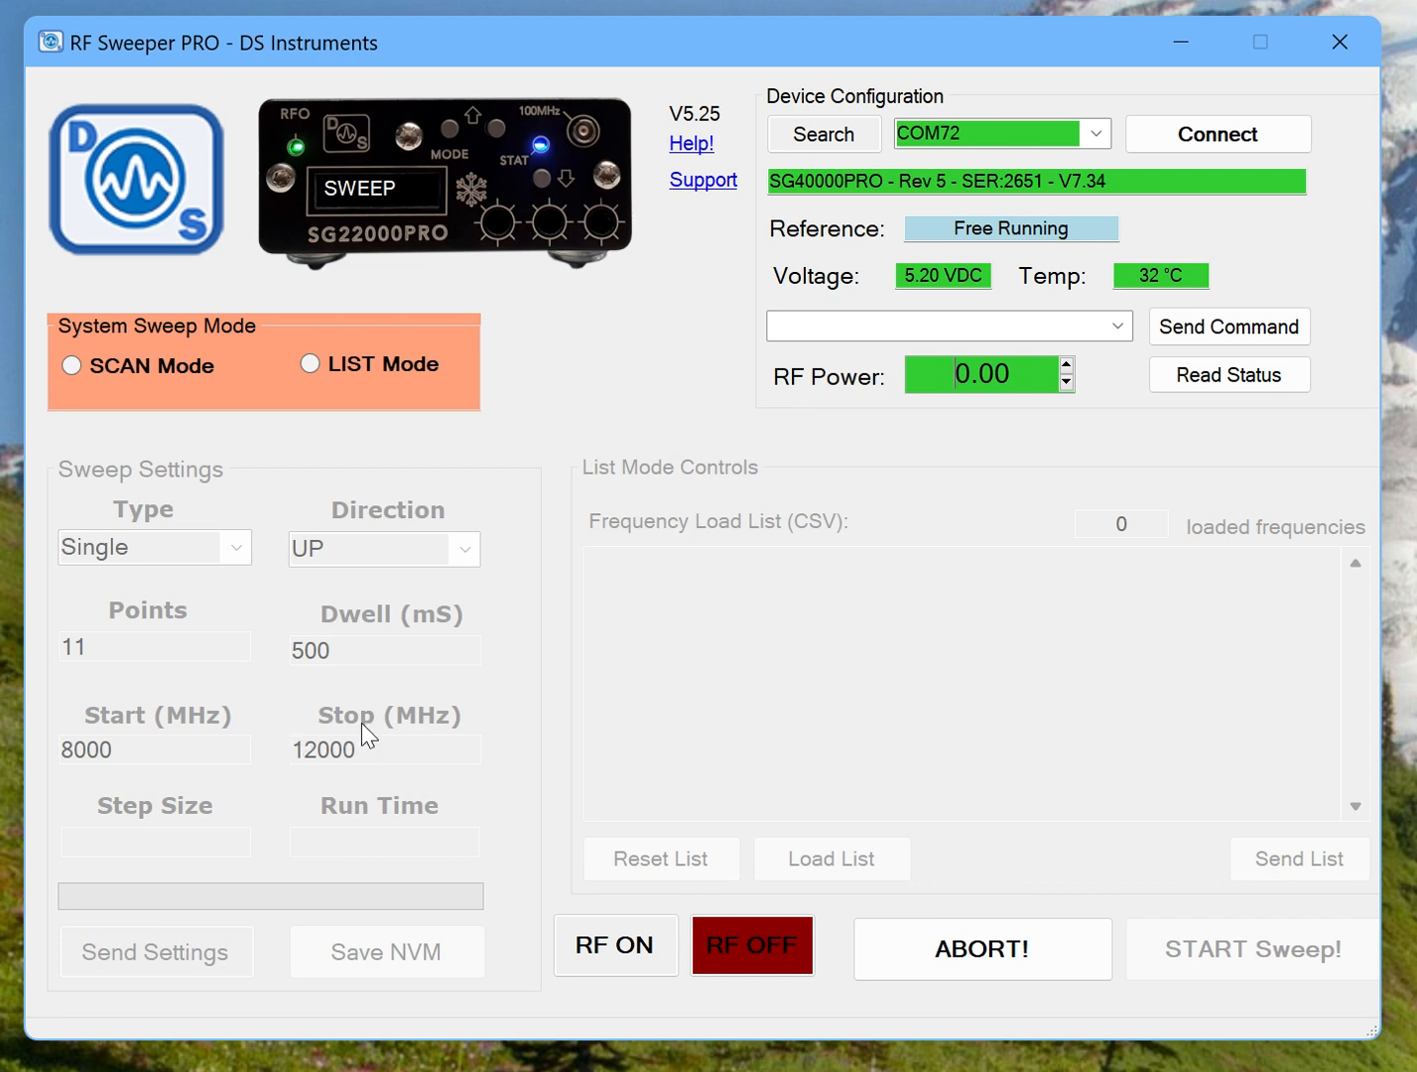
Select SCAN Mode briefly, switch the system sweep mode to LIST Mode, and activate the frequency list box.
left_click(161, 370)
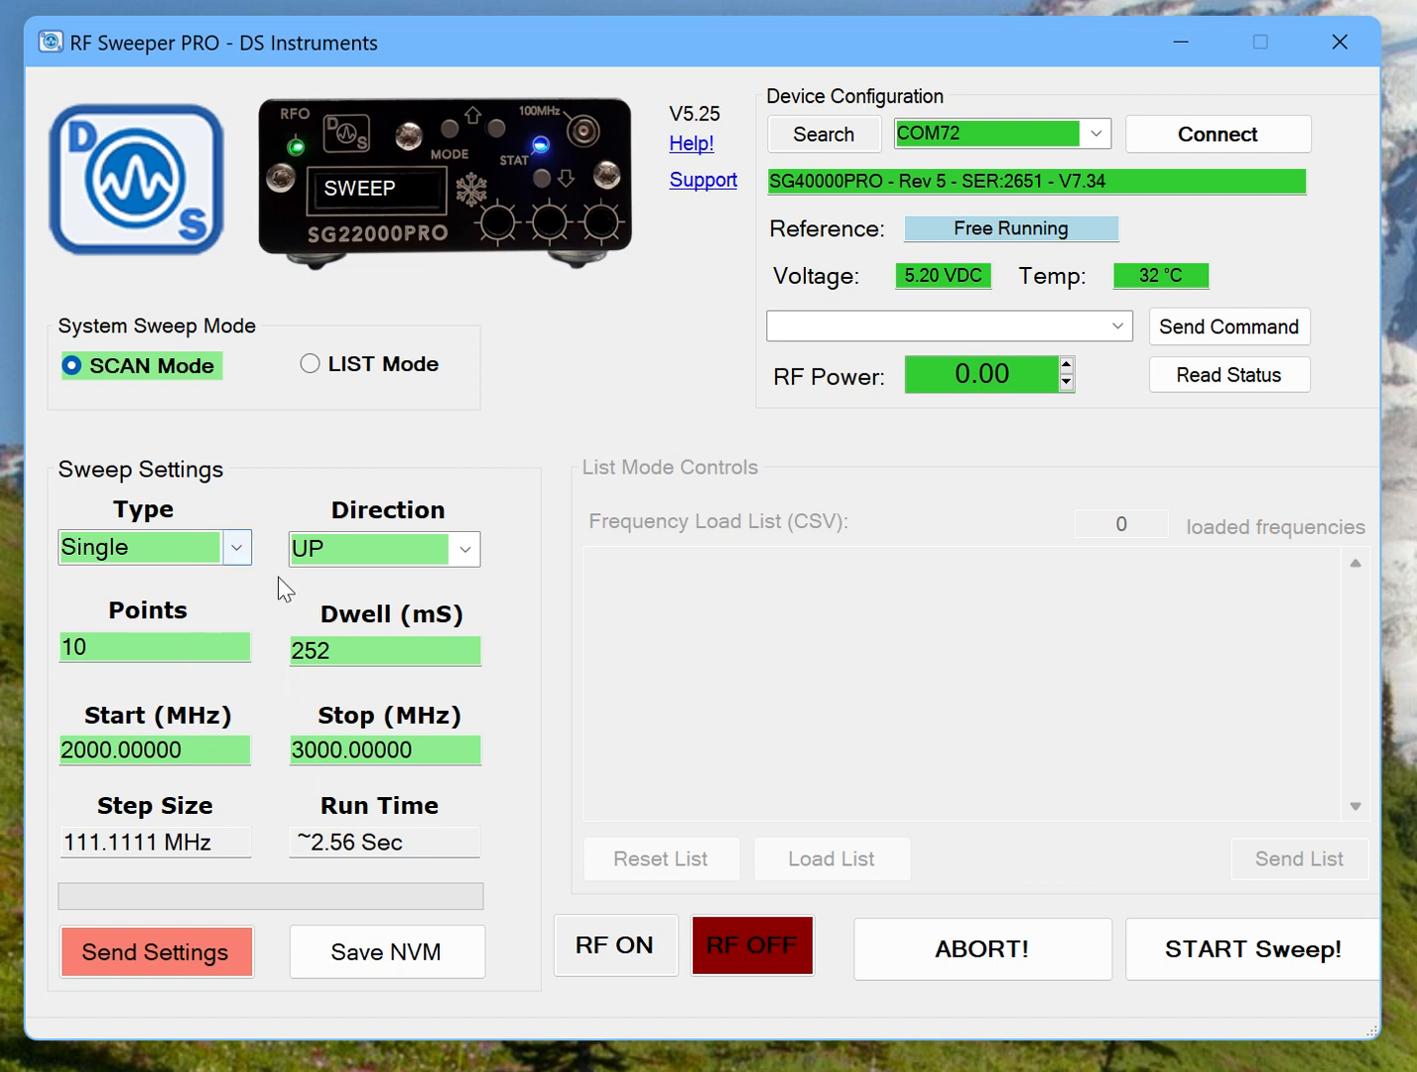
left_click(352, 367)
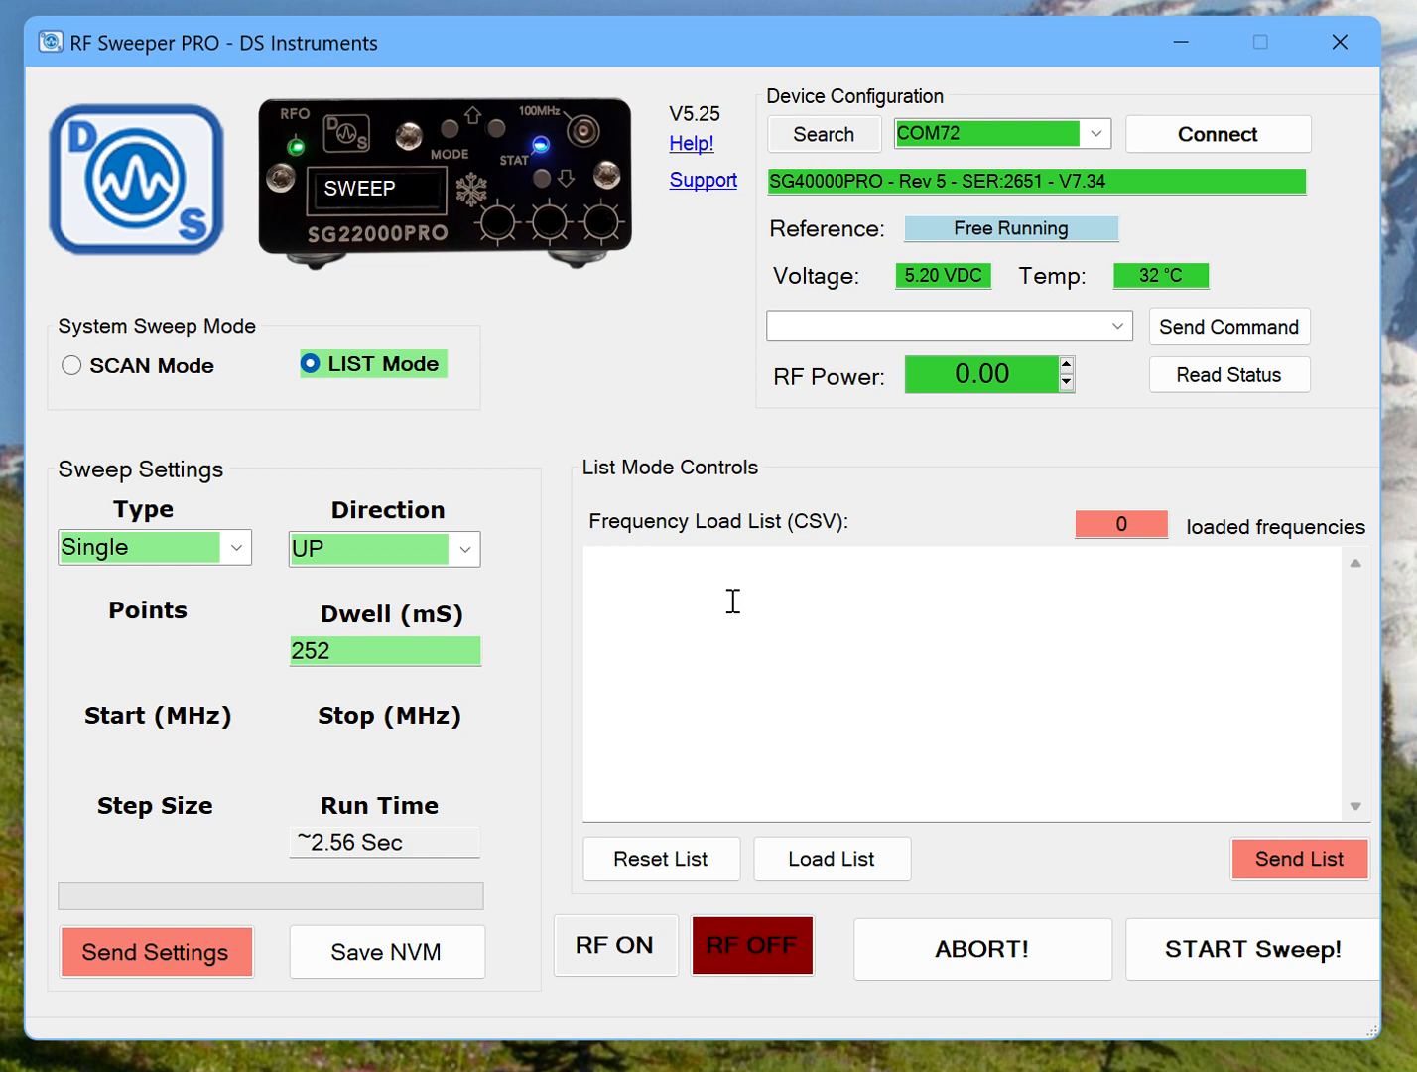
left_click(733, 601)
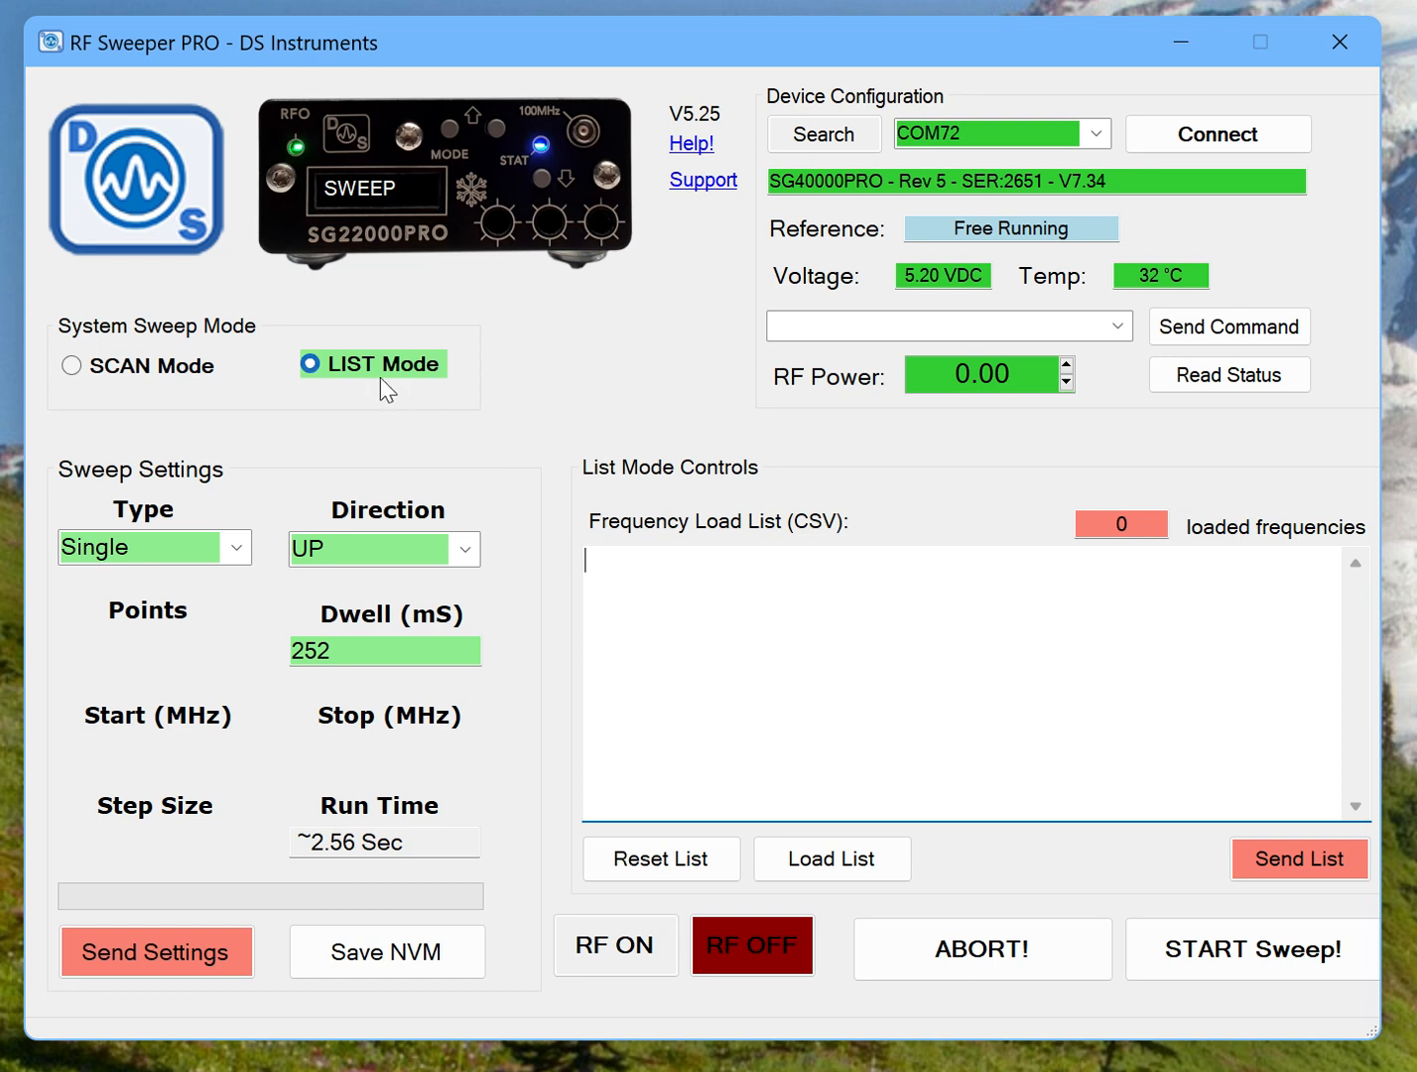
Keep the sweep type at Single and set the dwell time to 500 ms.
left_click(240, 546)
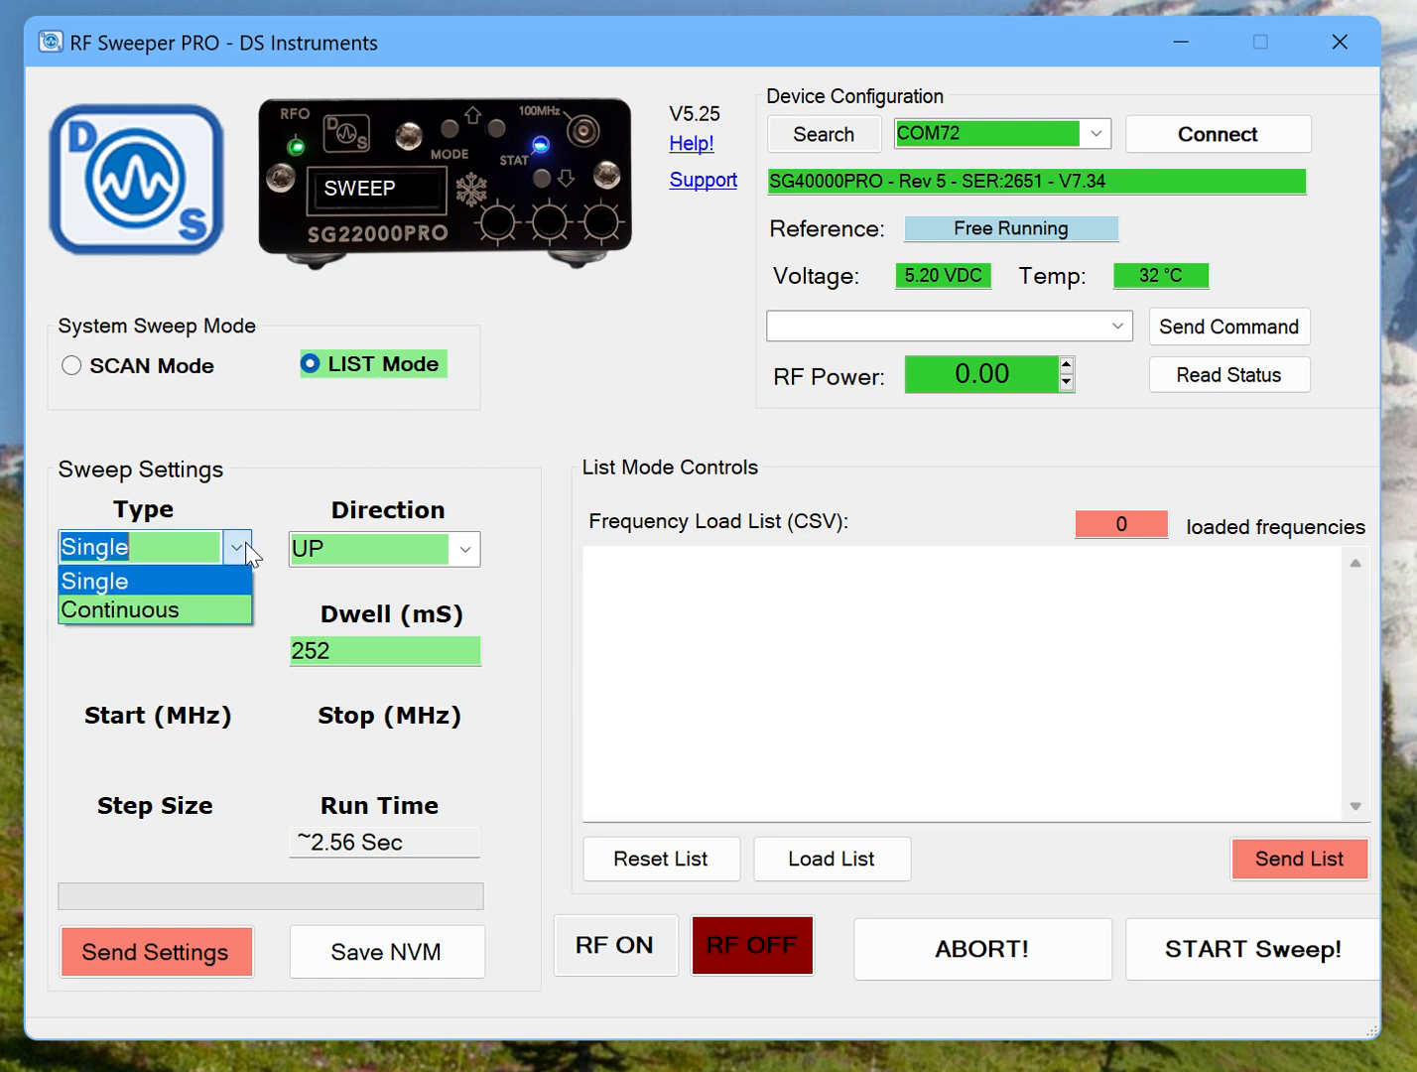
left_click(157, 587)
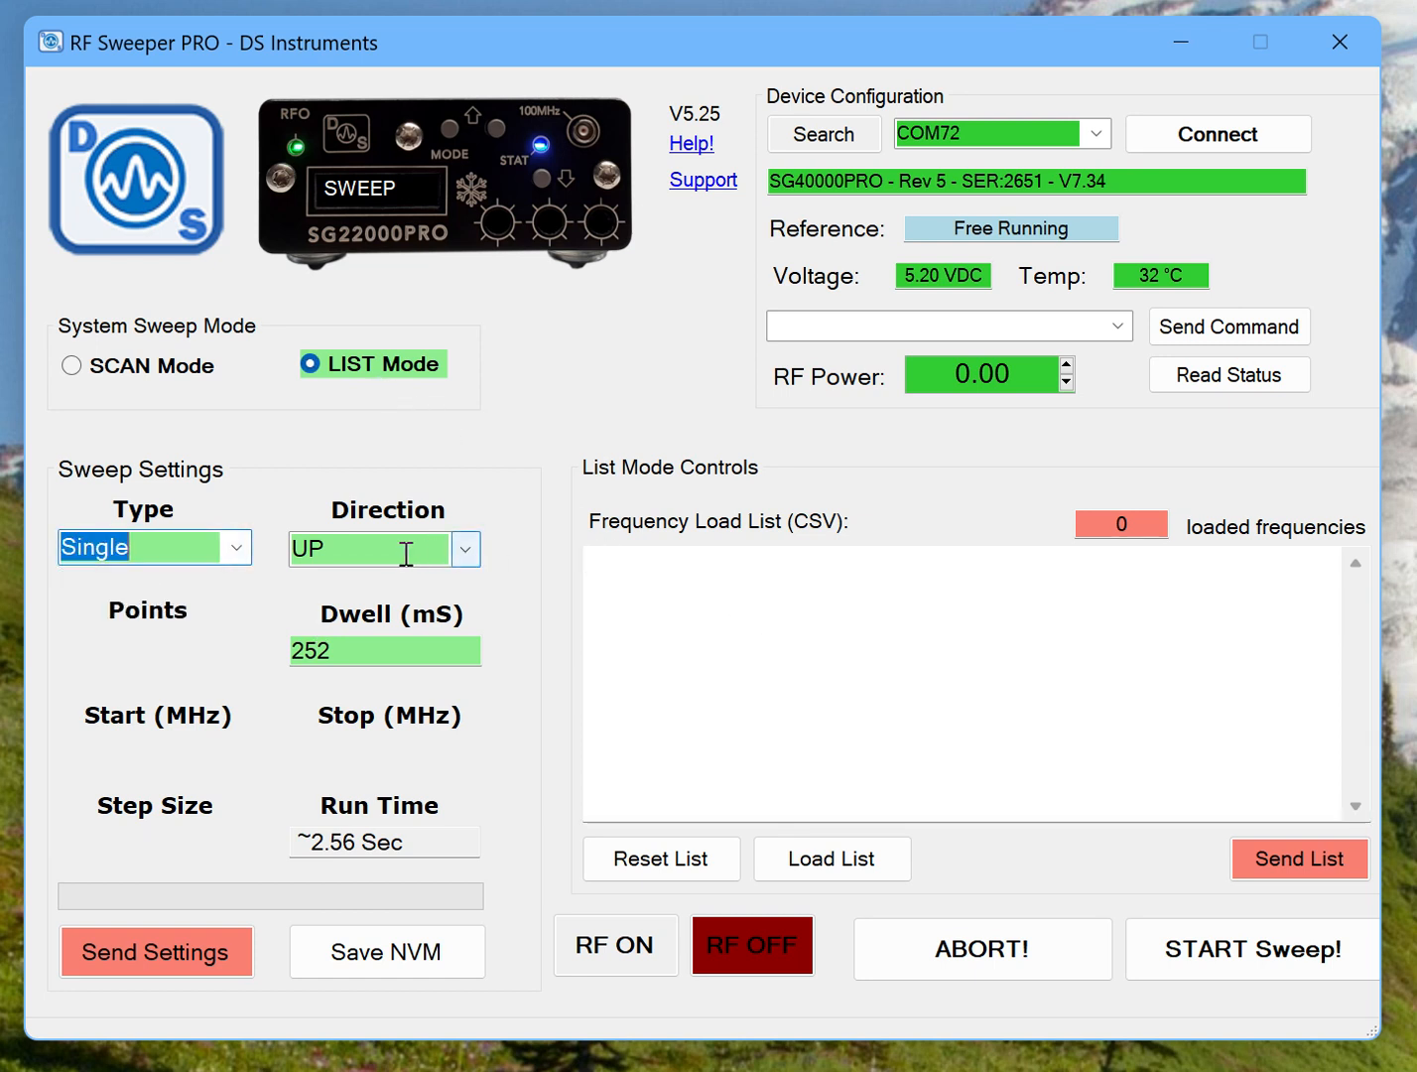
left_click(374, 647)
double_click(373, 648)
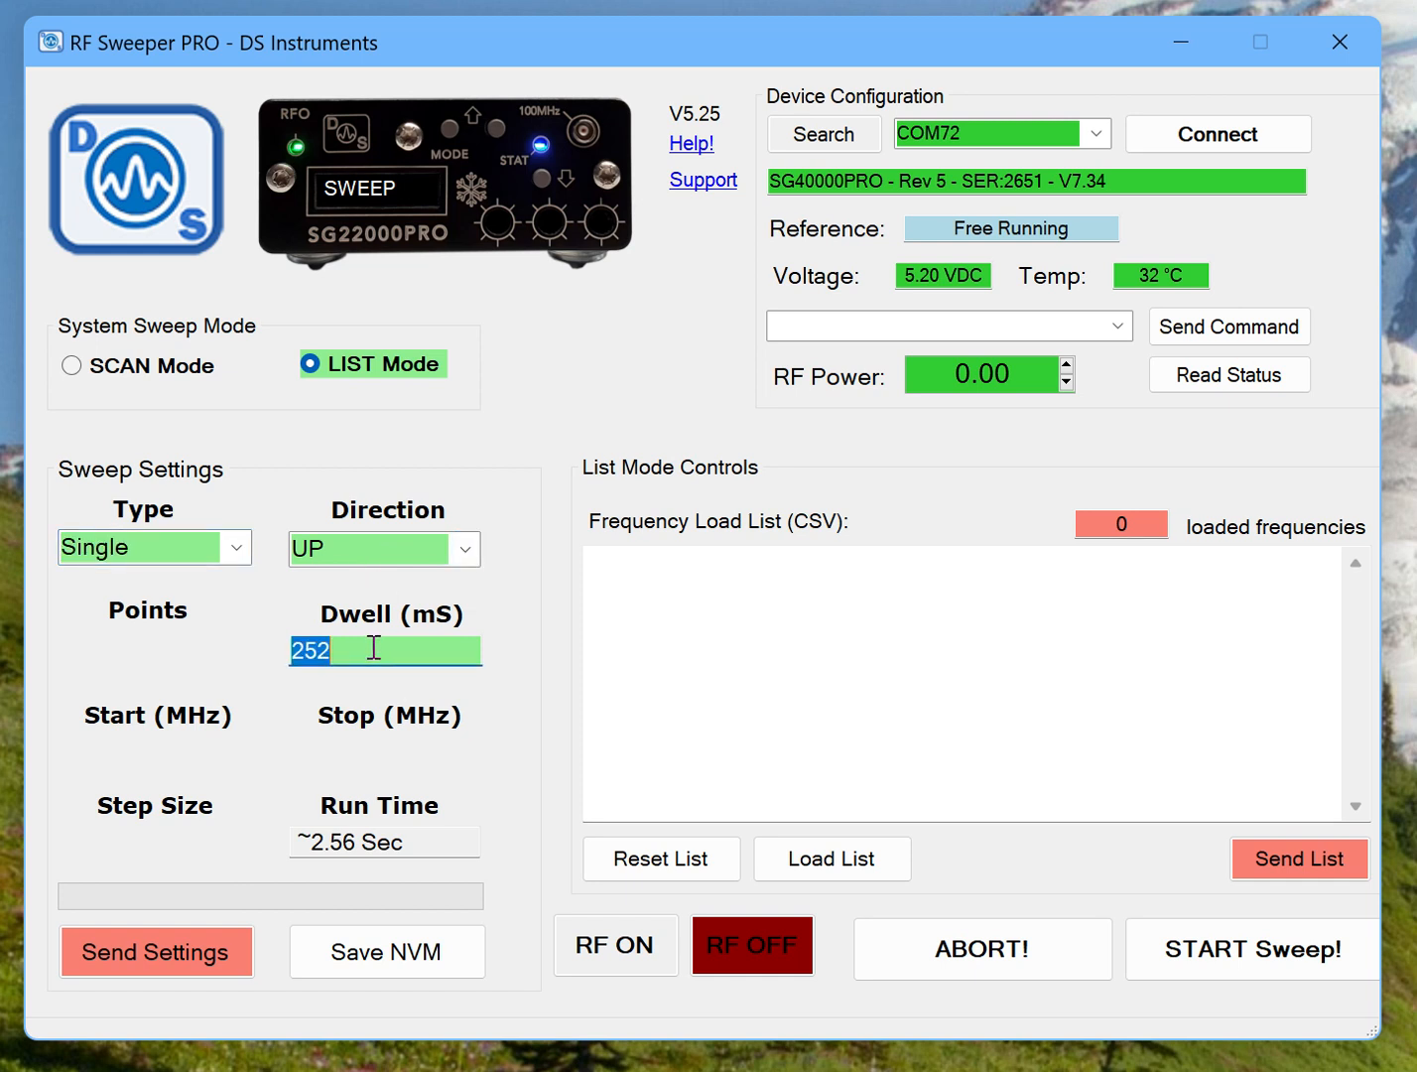
type("500")
Enter the frequency list 25G, 30G, 29G, 40G, 32G and send it to the device.
left_click(721, 614)
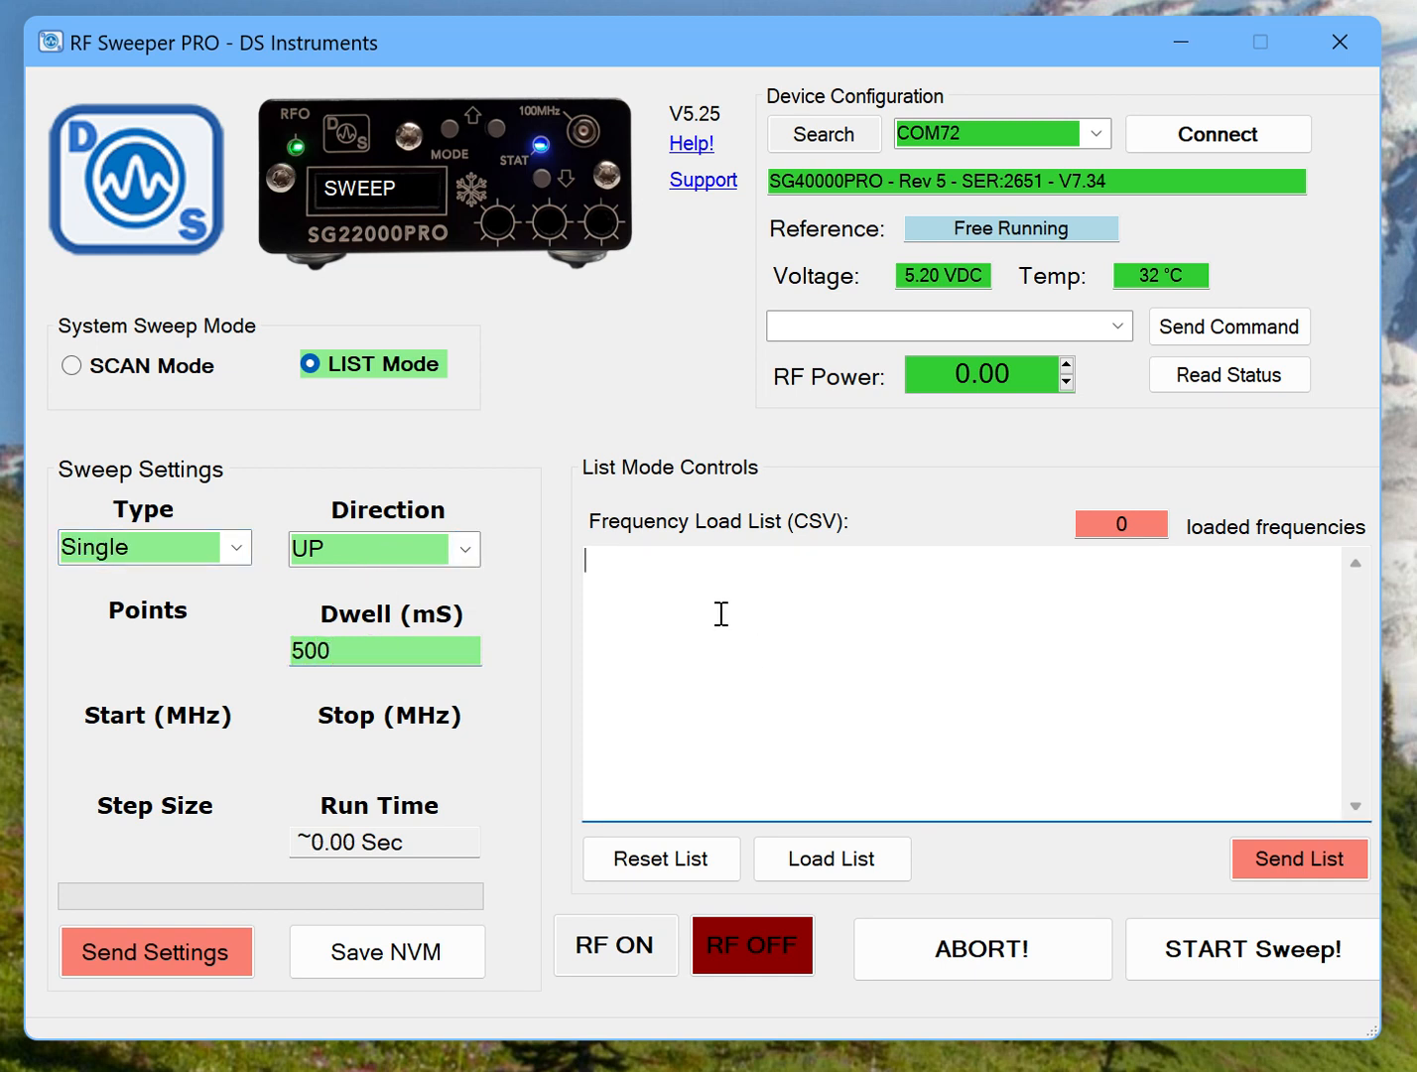
type("25")
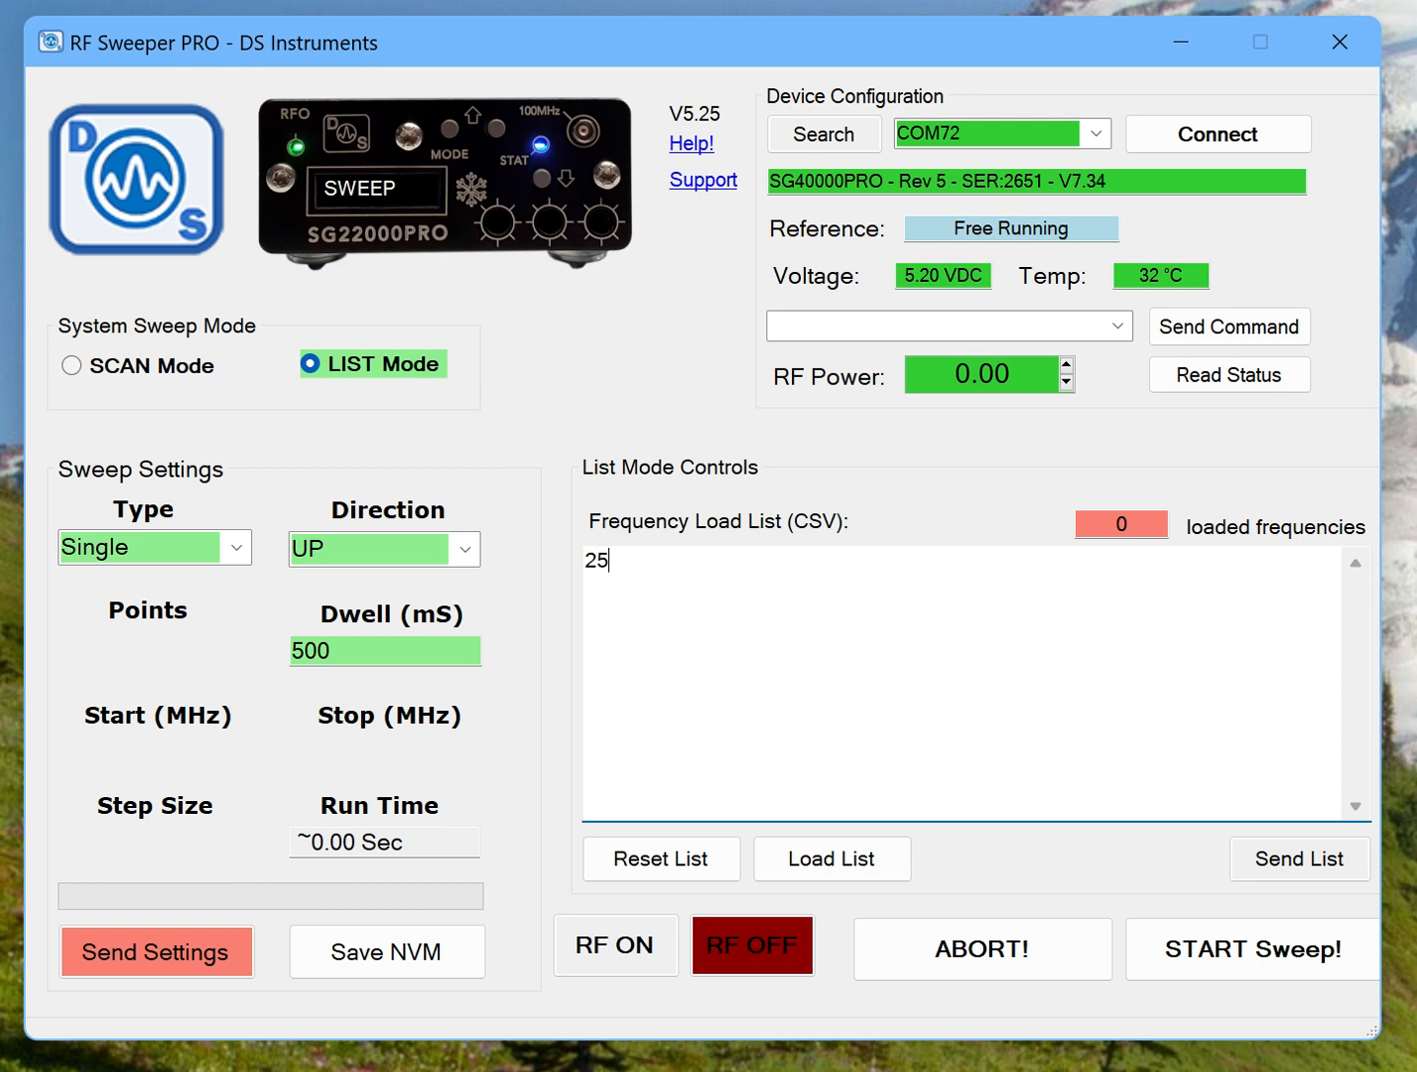
type("G,30G, 29G")
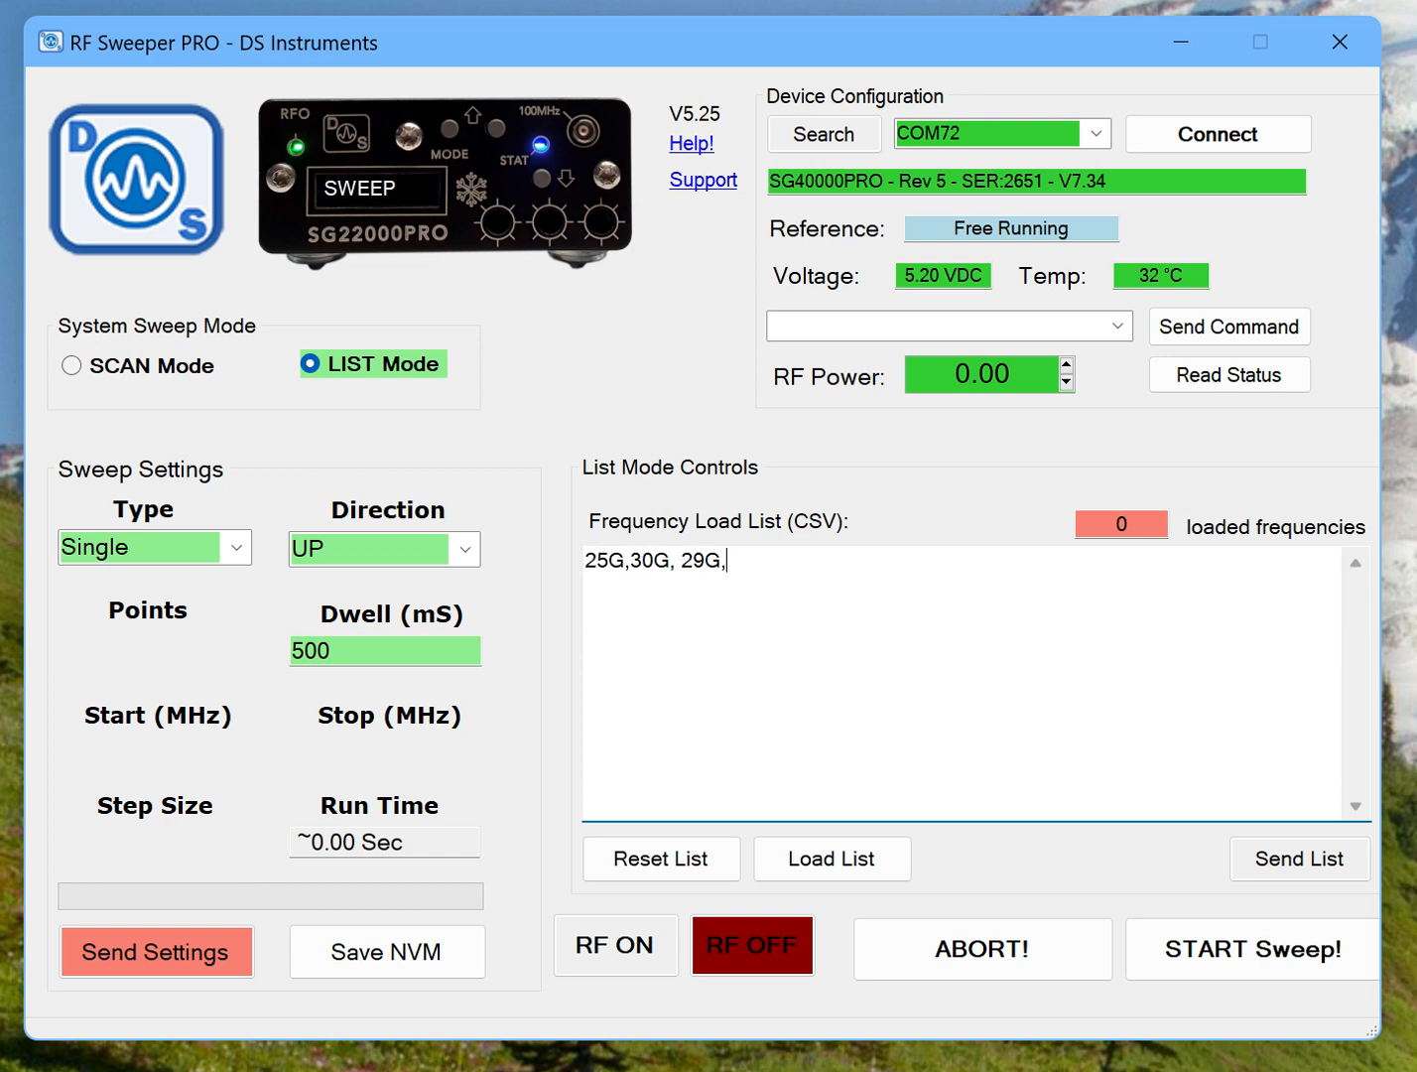
type(", 40G, 32G")
left_click(1298, 862)
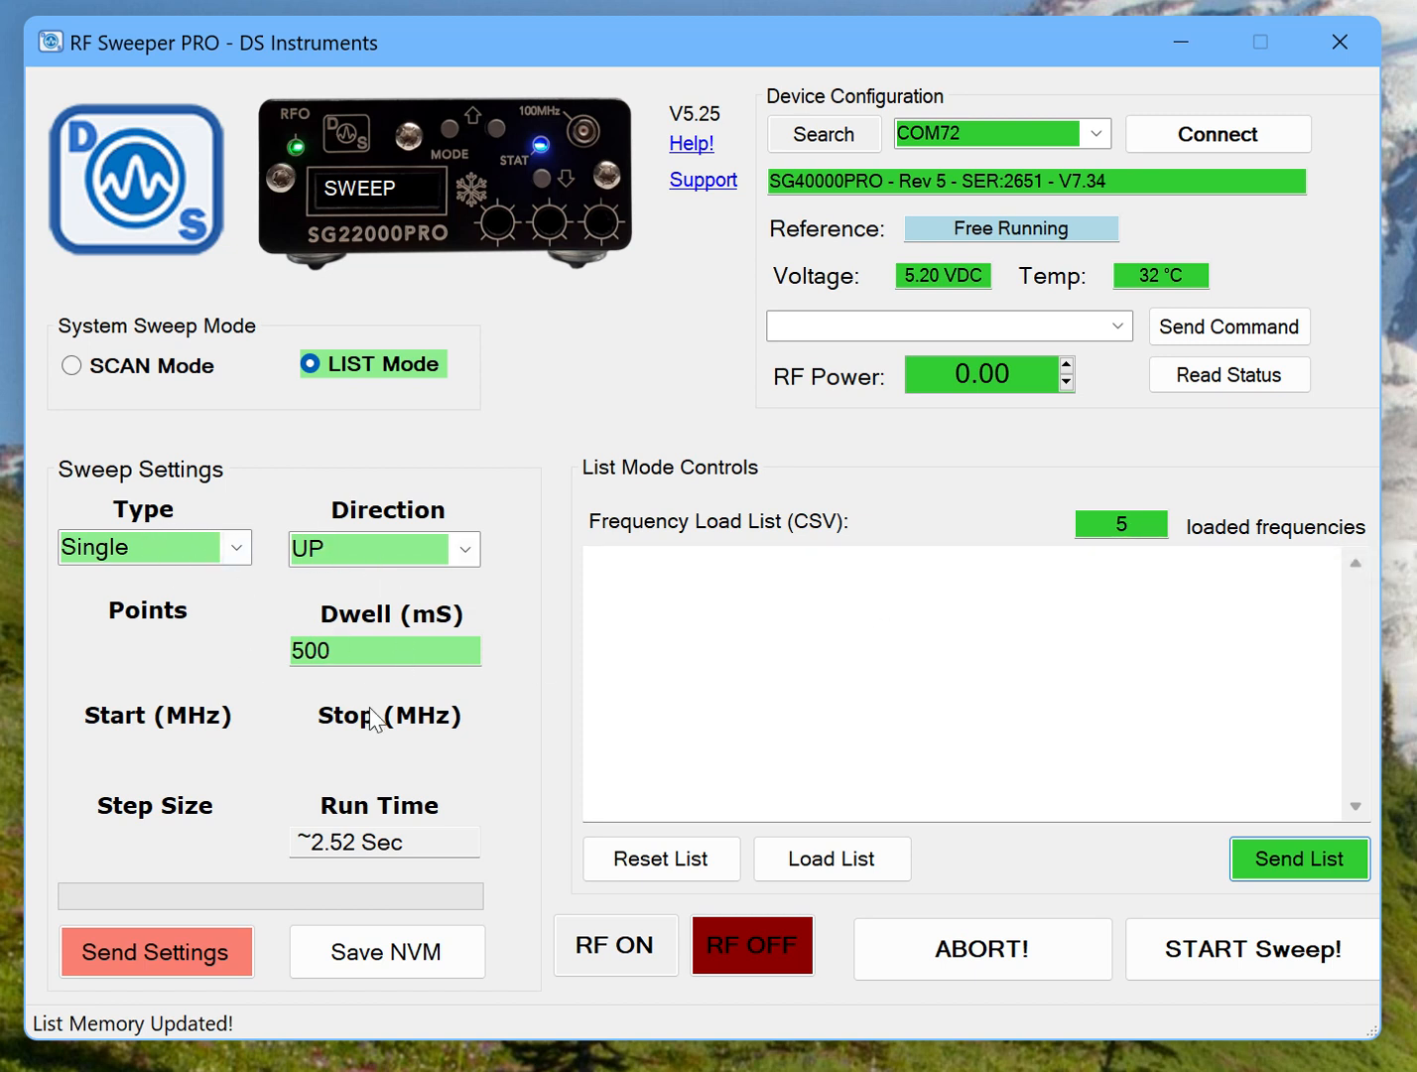
Send the sweep settings to the device and start the single list sweep.
left_click(134, 948)
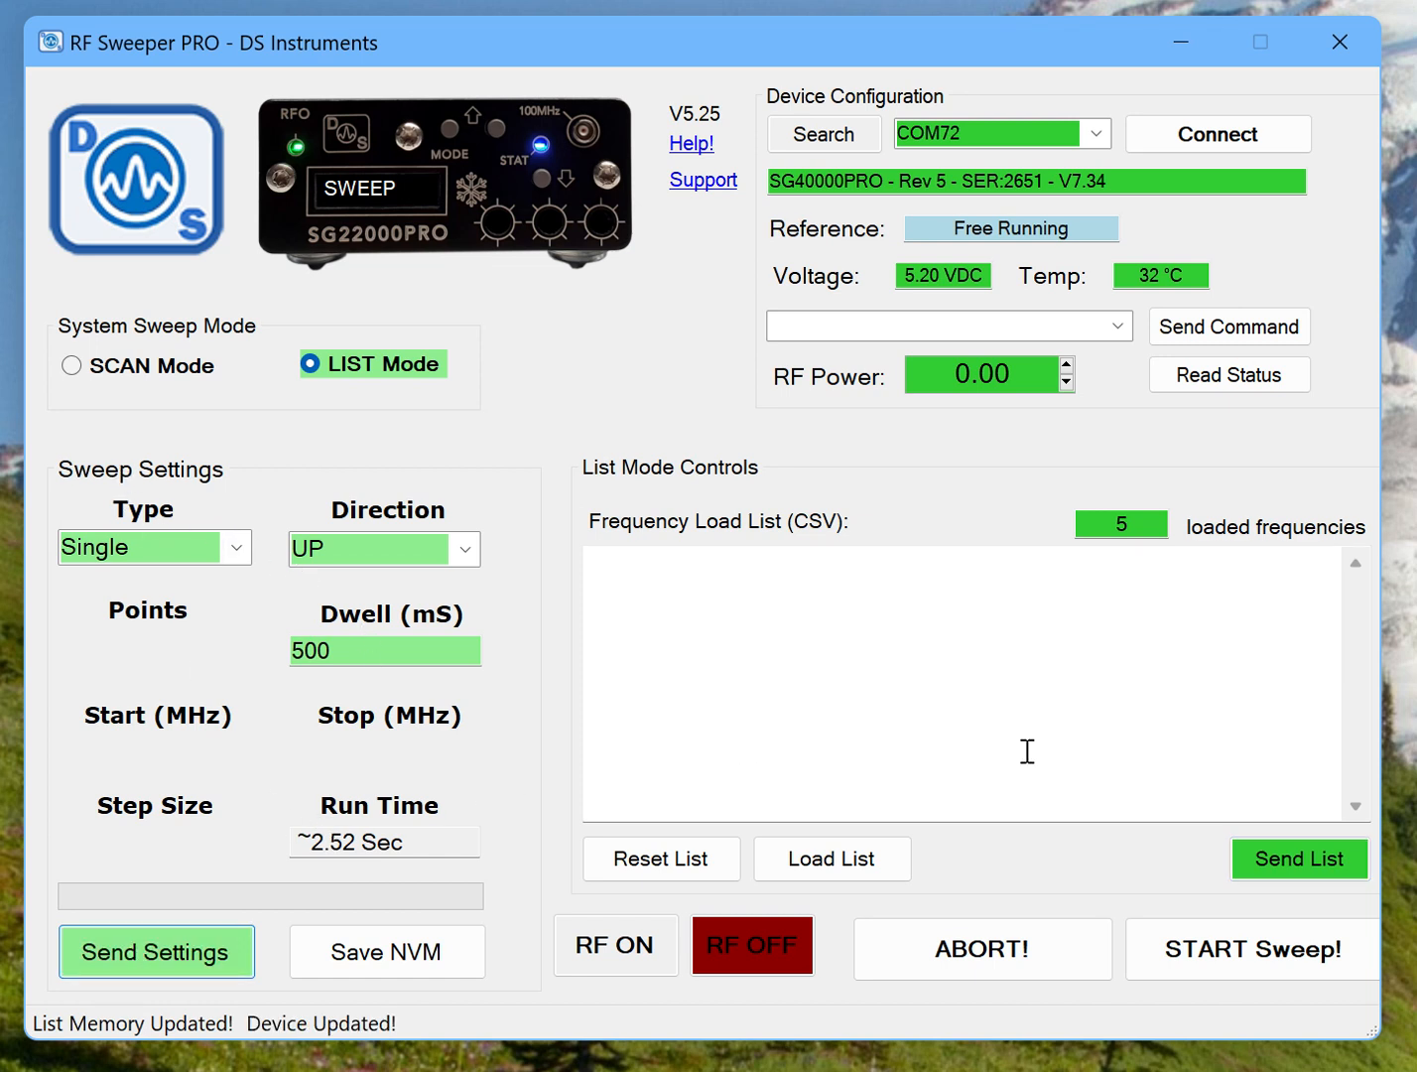
left_click(1209, 958)
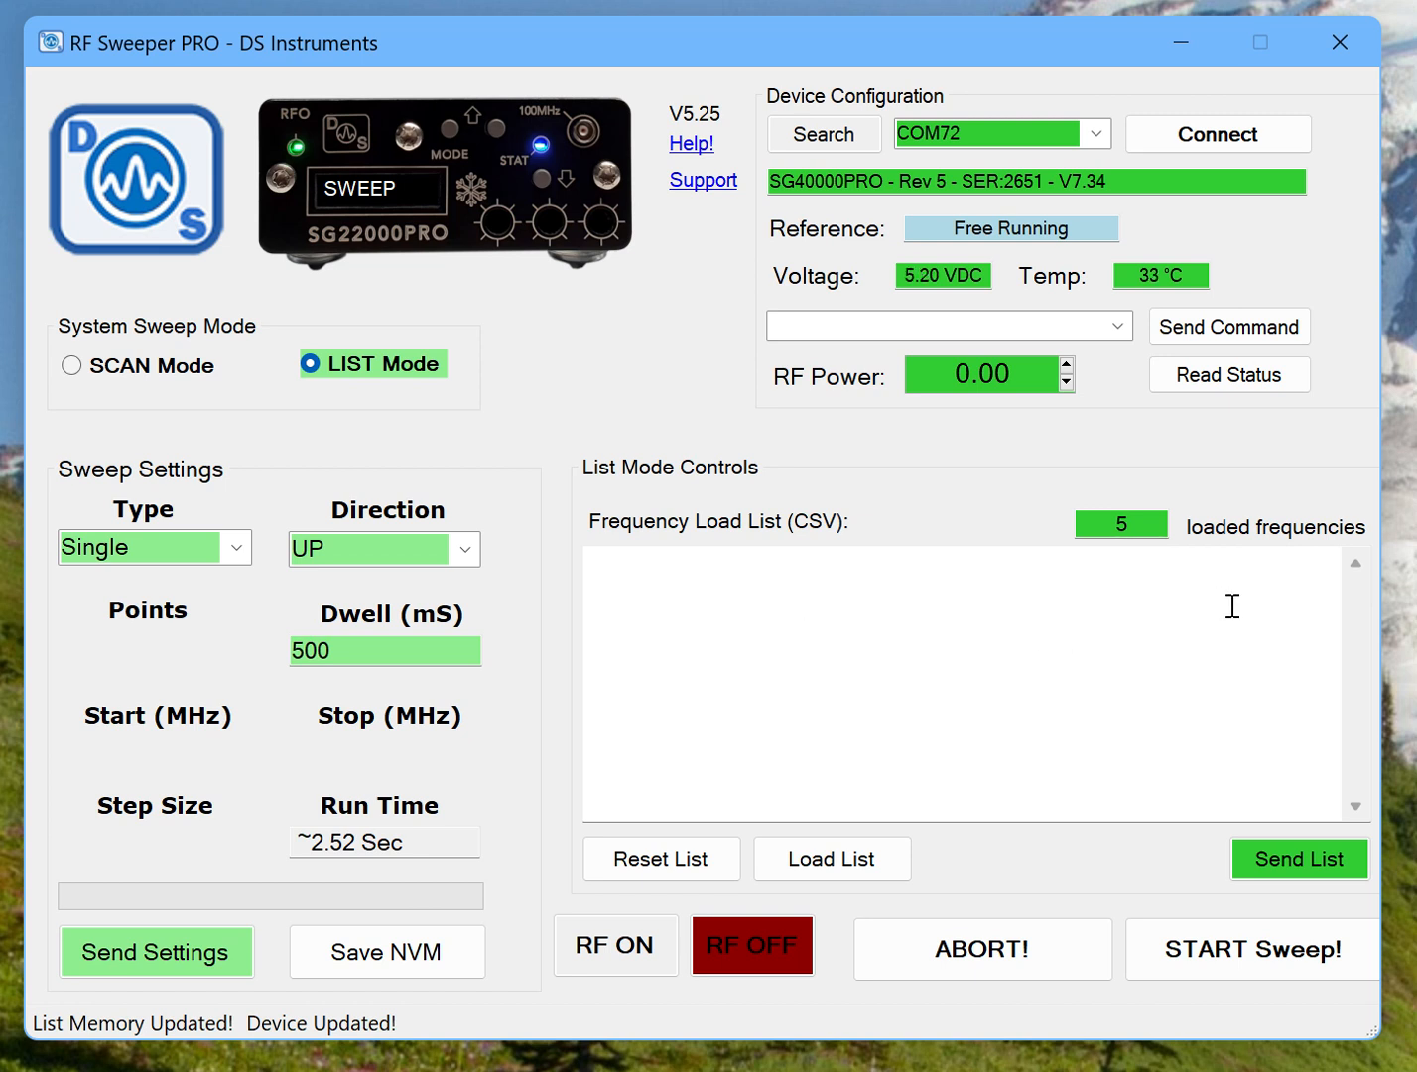
Load the frequency list stored in the device, send it again to append its entries, and reload the list.
left_click(832, 856)
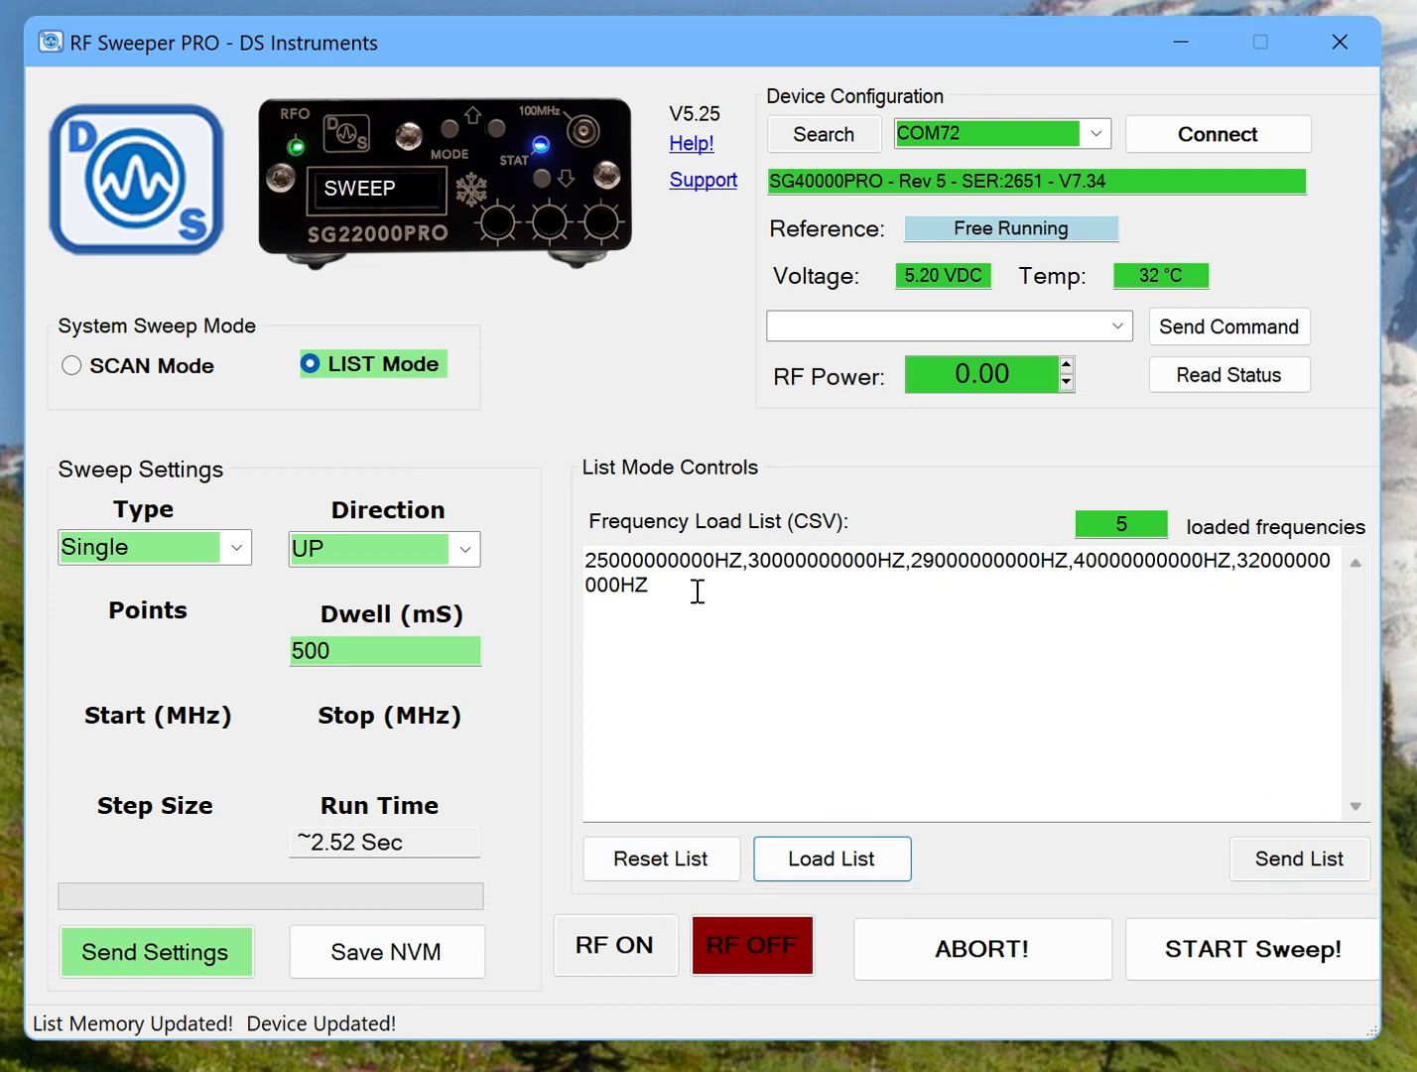
left_click(1298, 861)
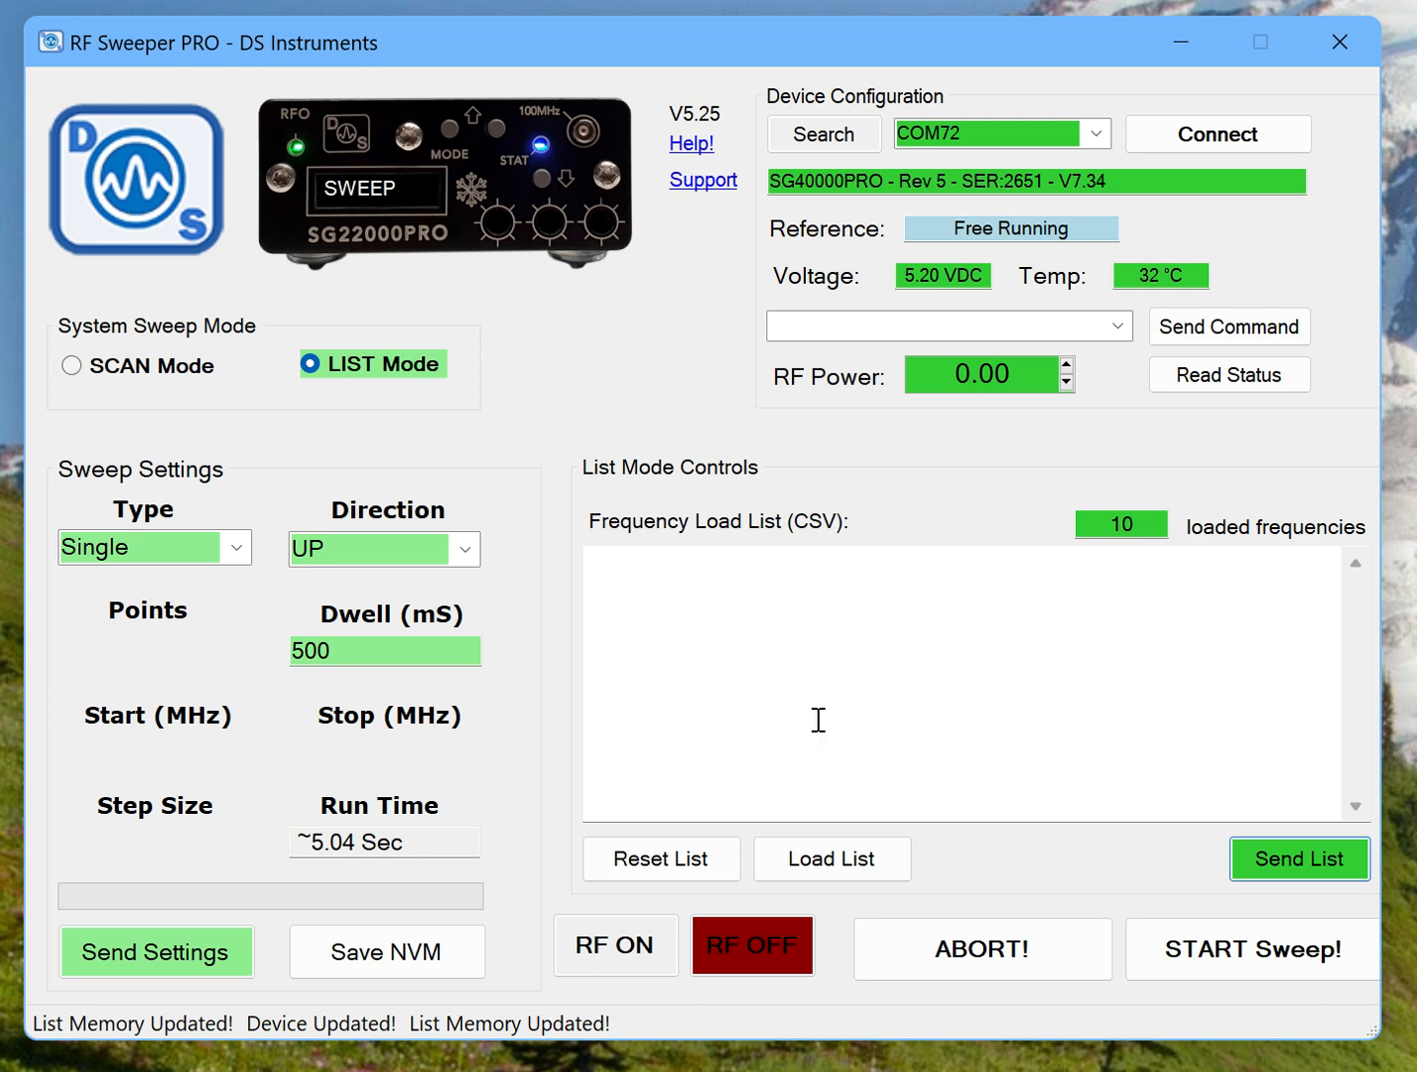
left_click(838, 858)
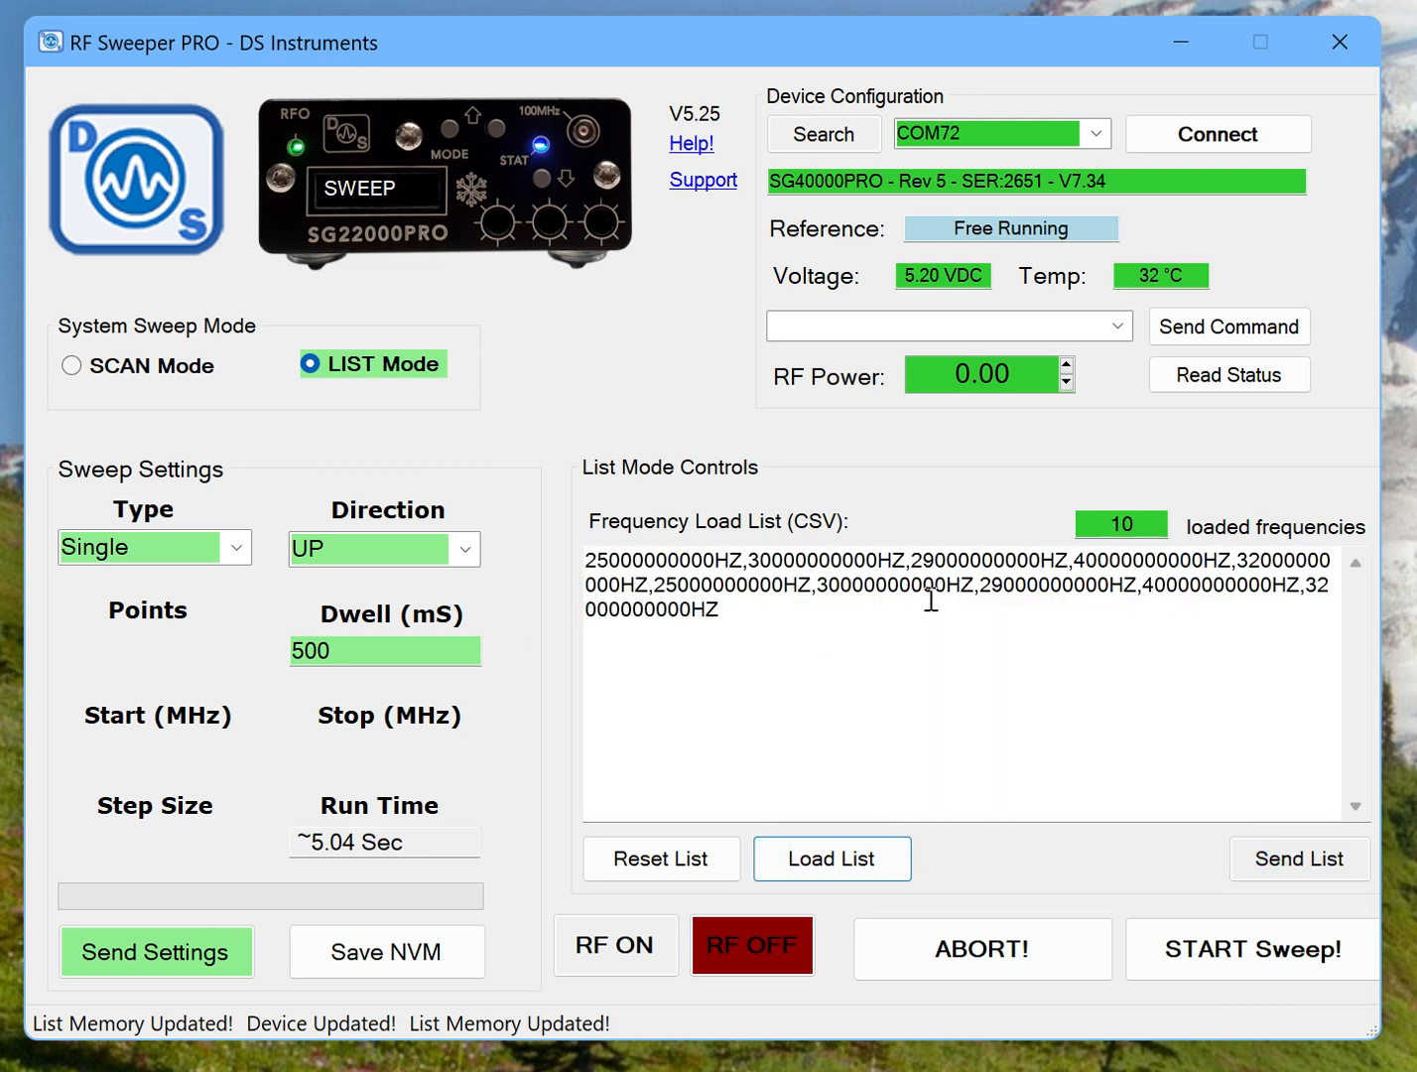
Clear all the loaded frequencies from the frequency list box.
left_click(744, 616)
left_click_drag(743, 616, 579, 566)
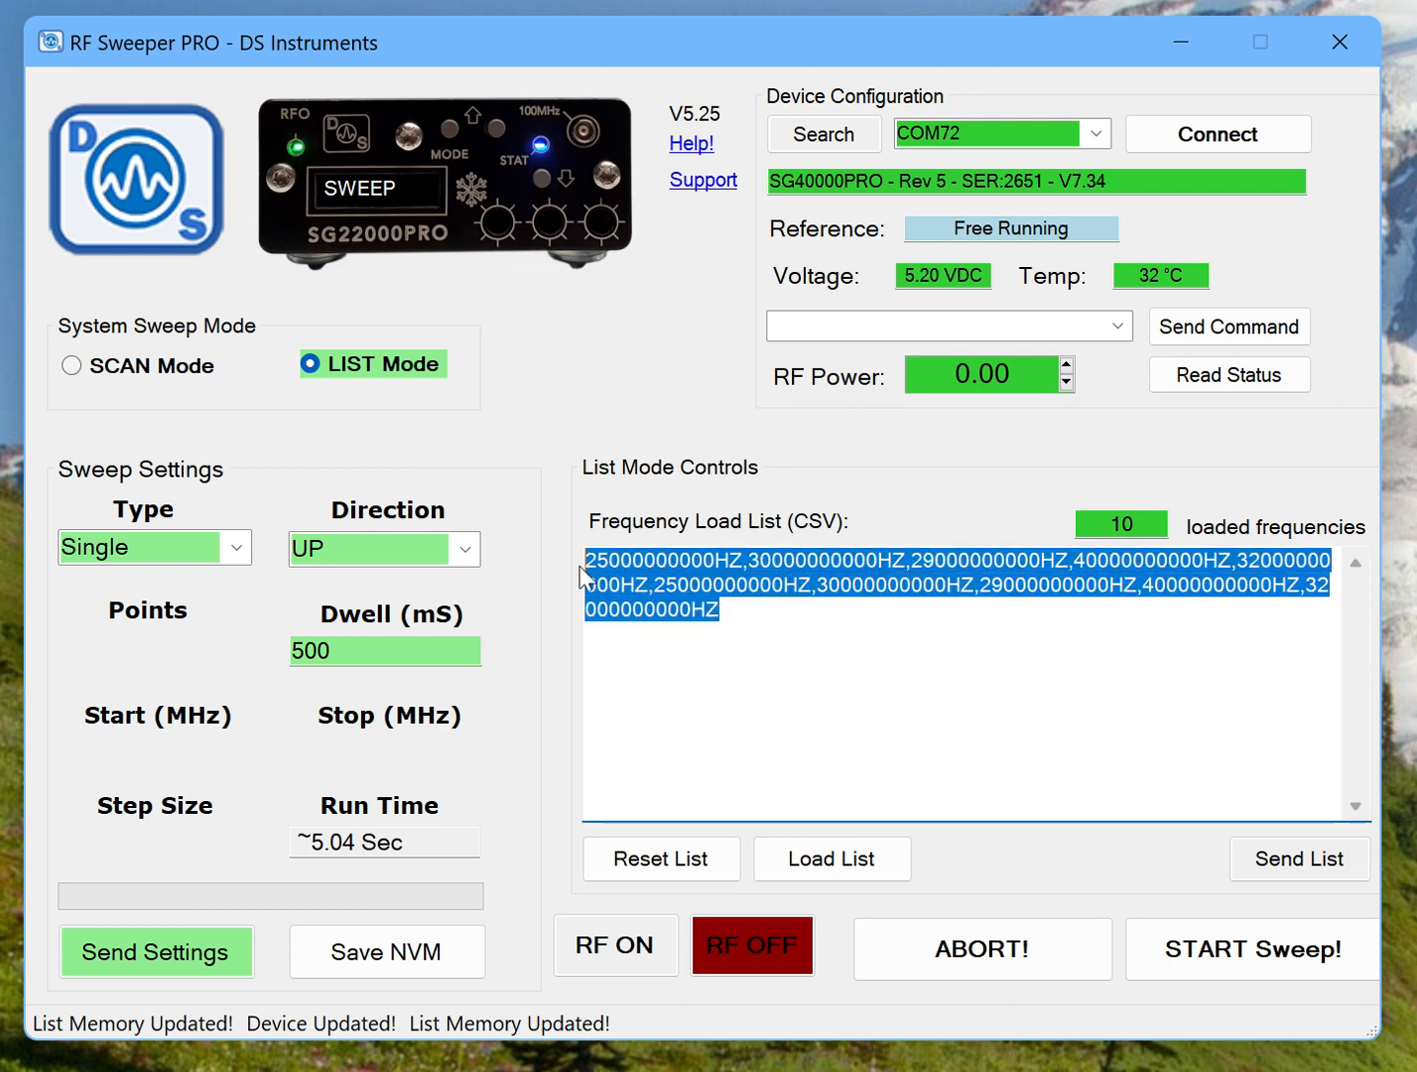
key("BackSpace")
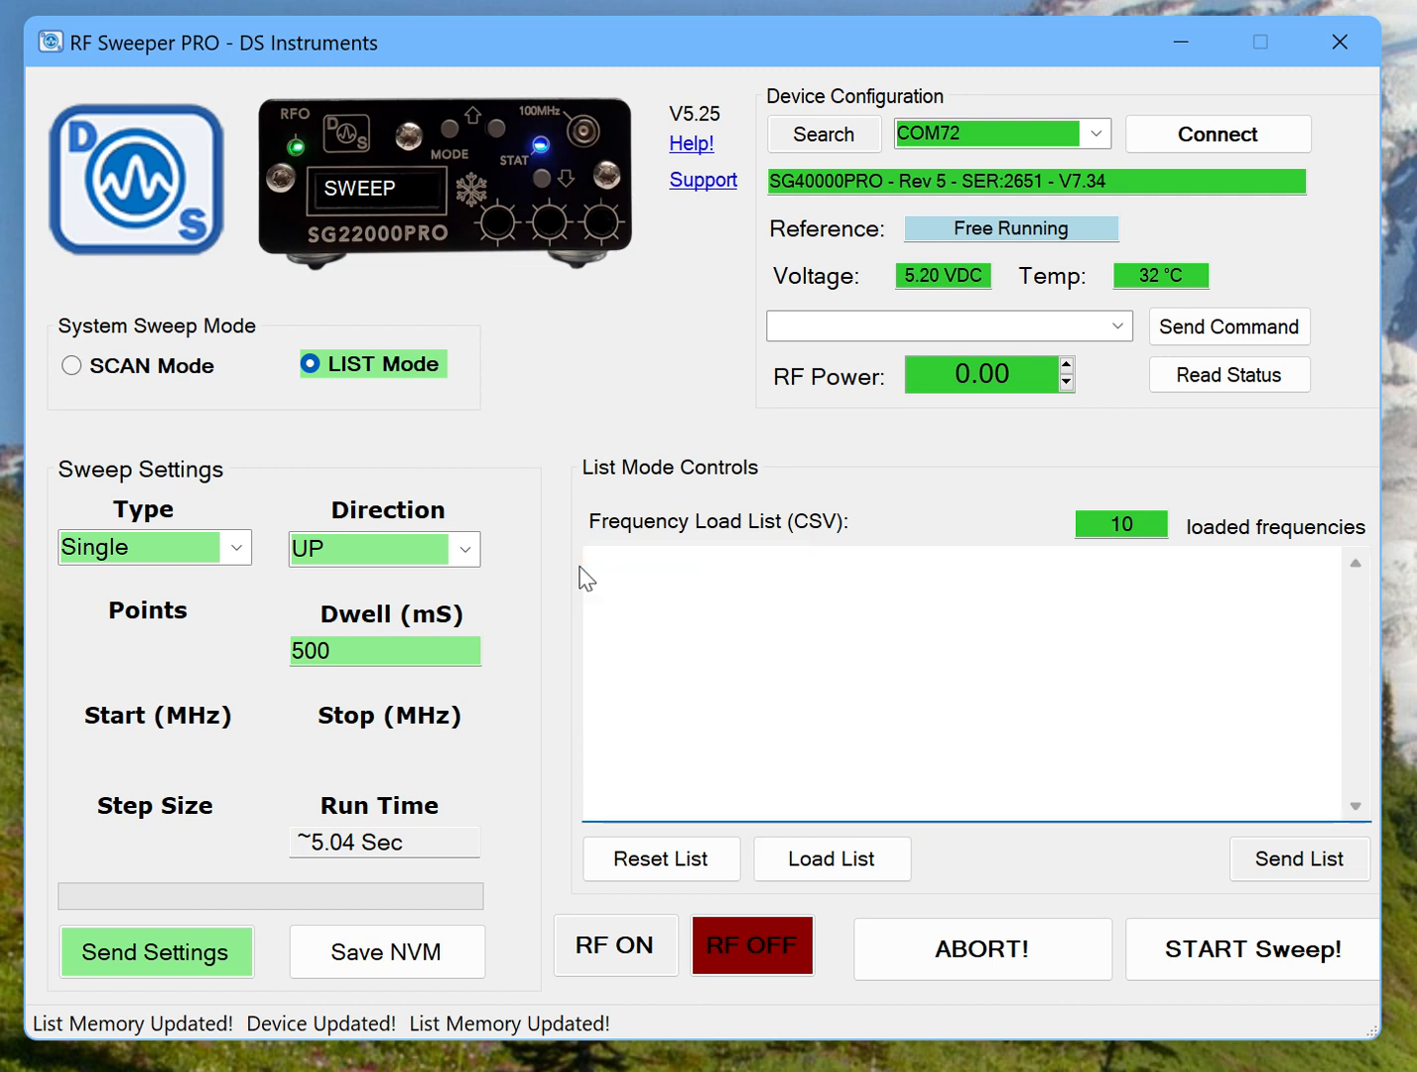
Send 36G as an additional list frequency to the device and start the sweep.
type("36")
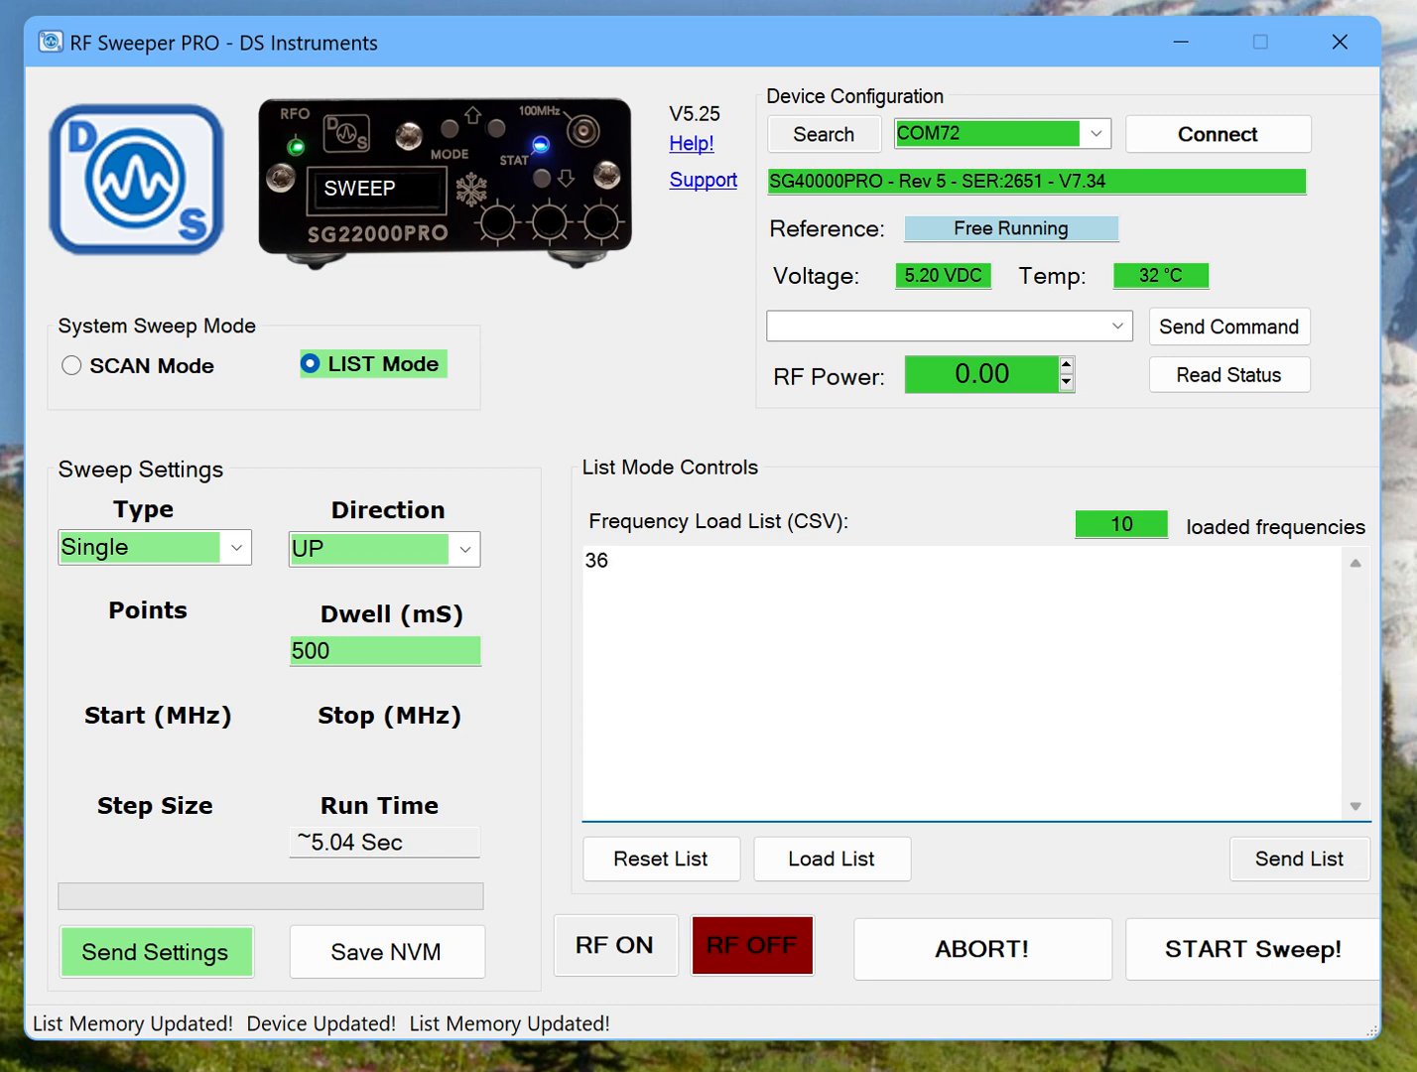
type("G")
left_click(1306, 870)
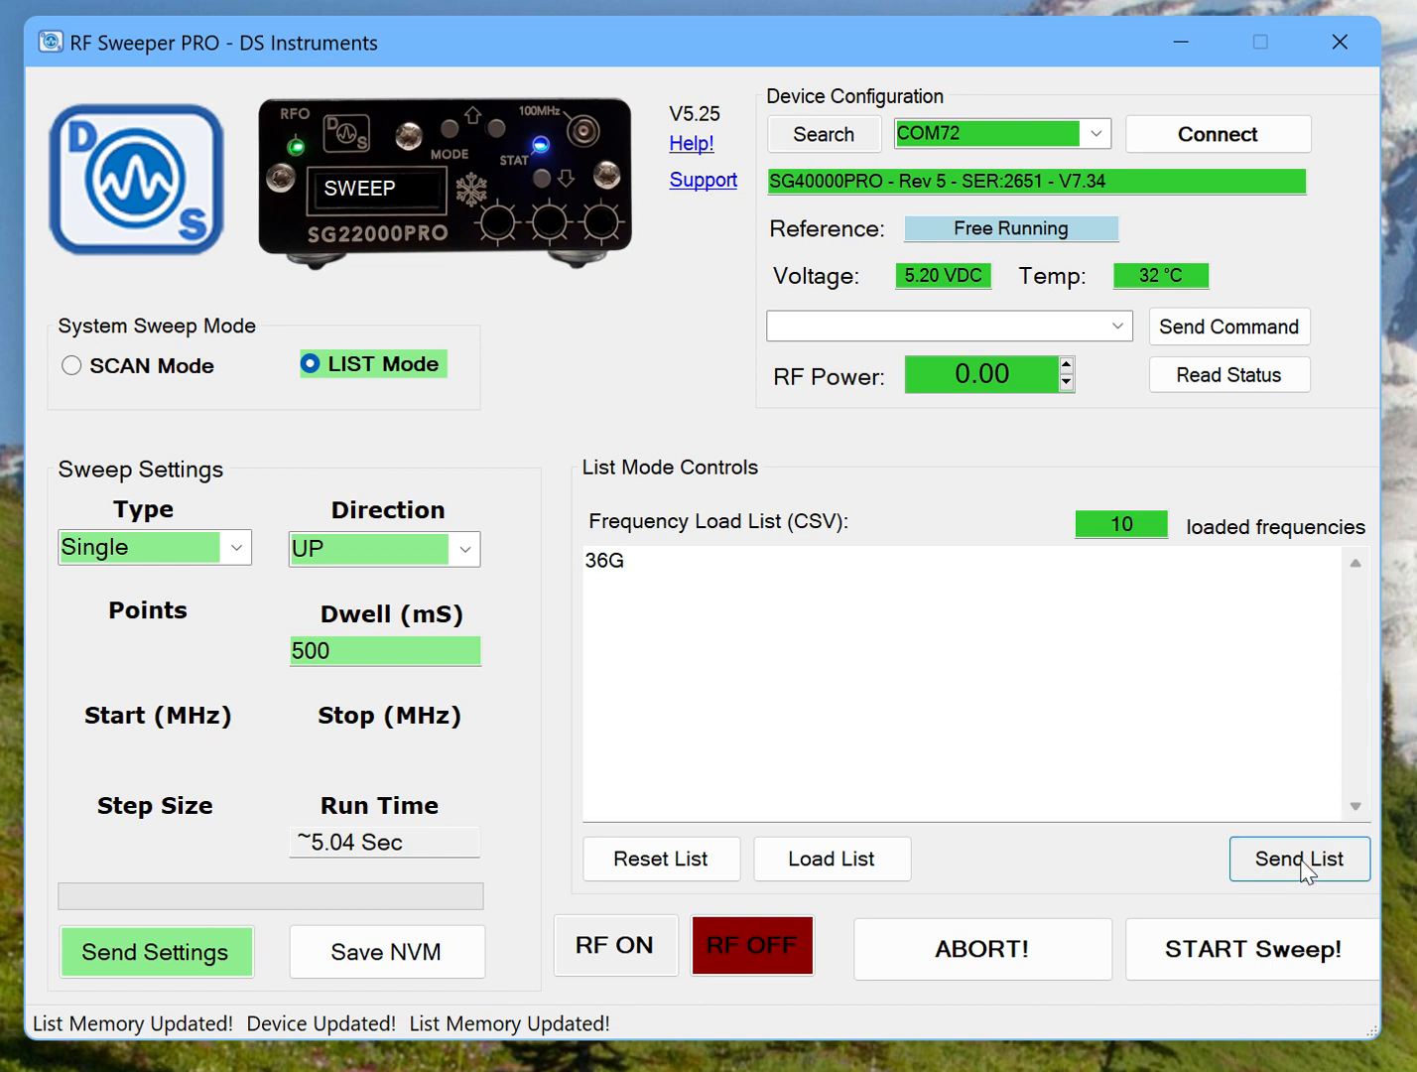
left_click(1213, 978)
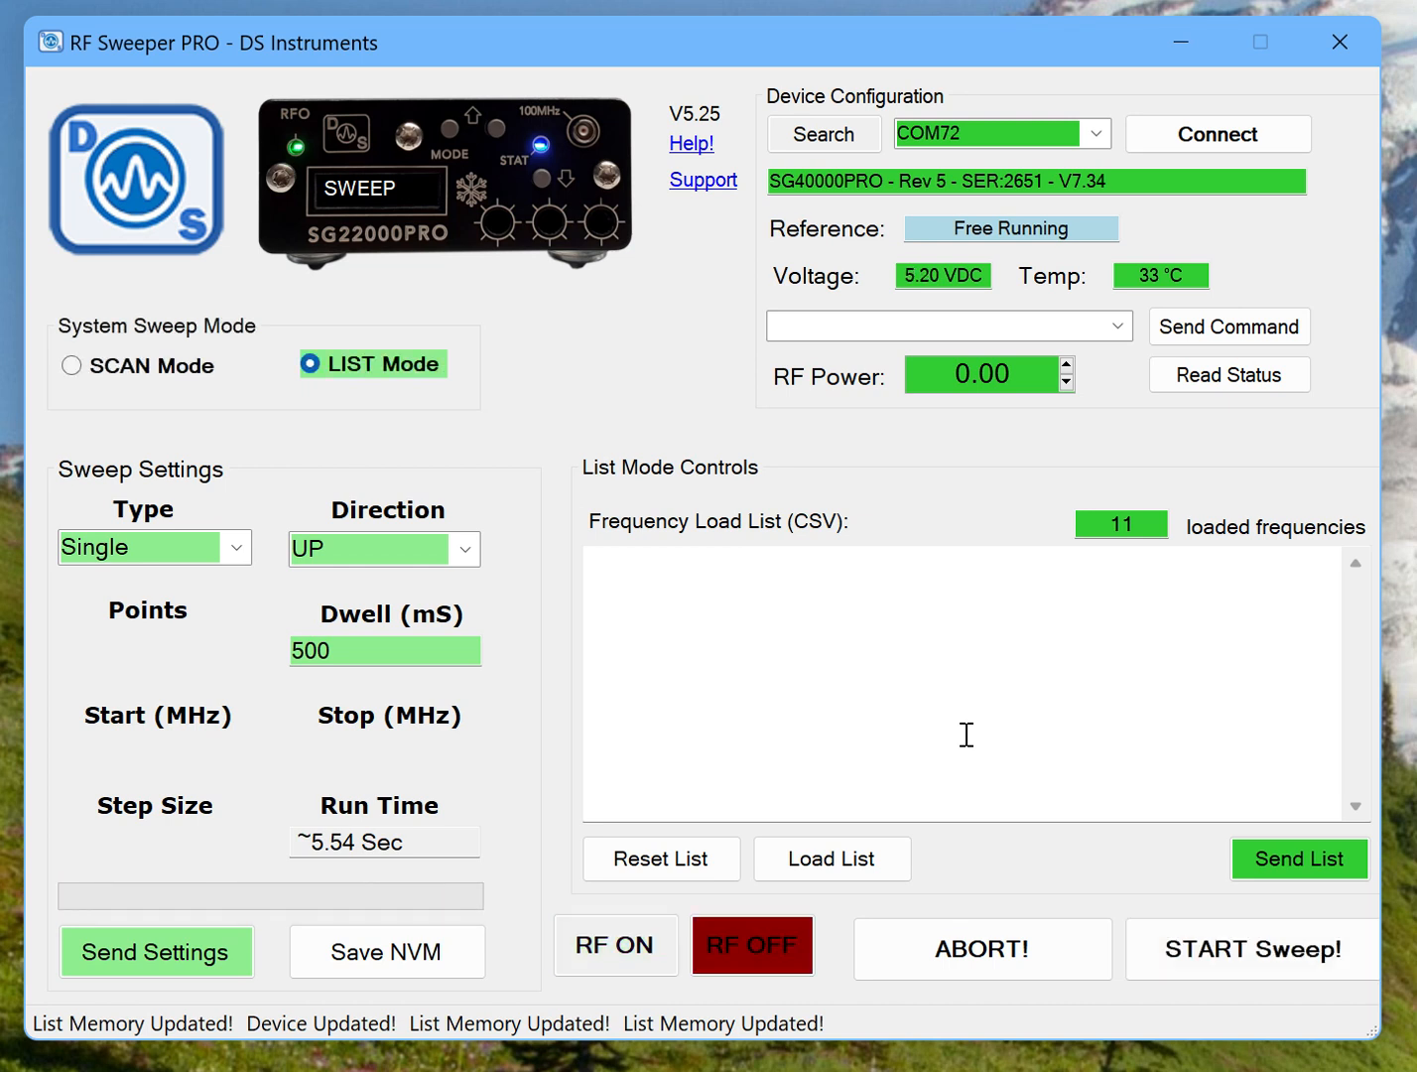
Apply the Continuous sweep type to the device and save all current settings to its non-volatile memory.
left_click(238, 548)
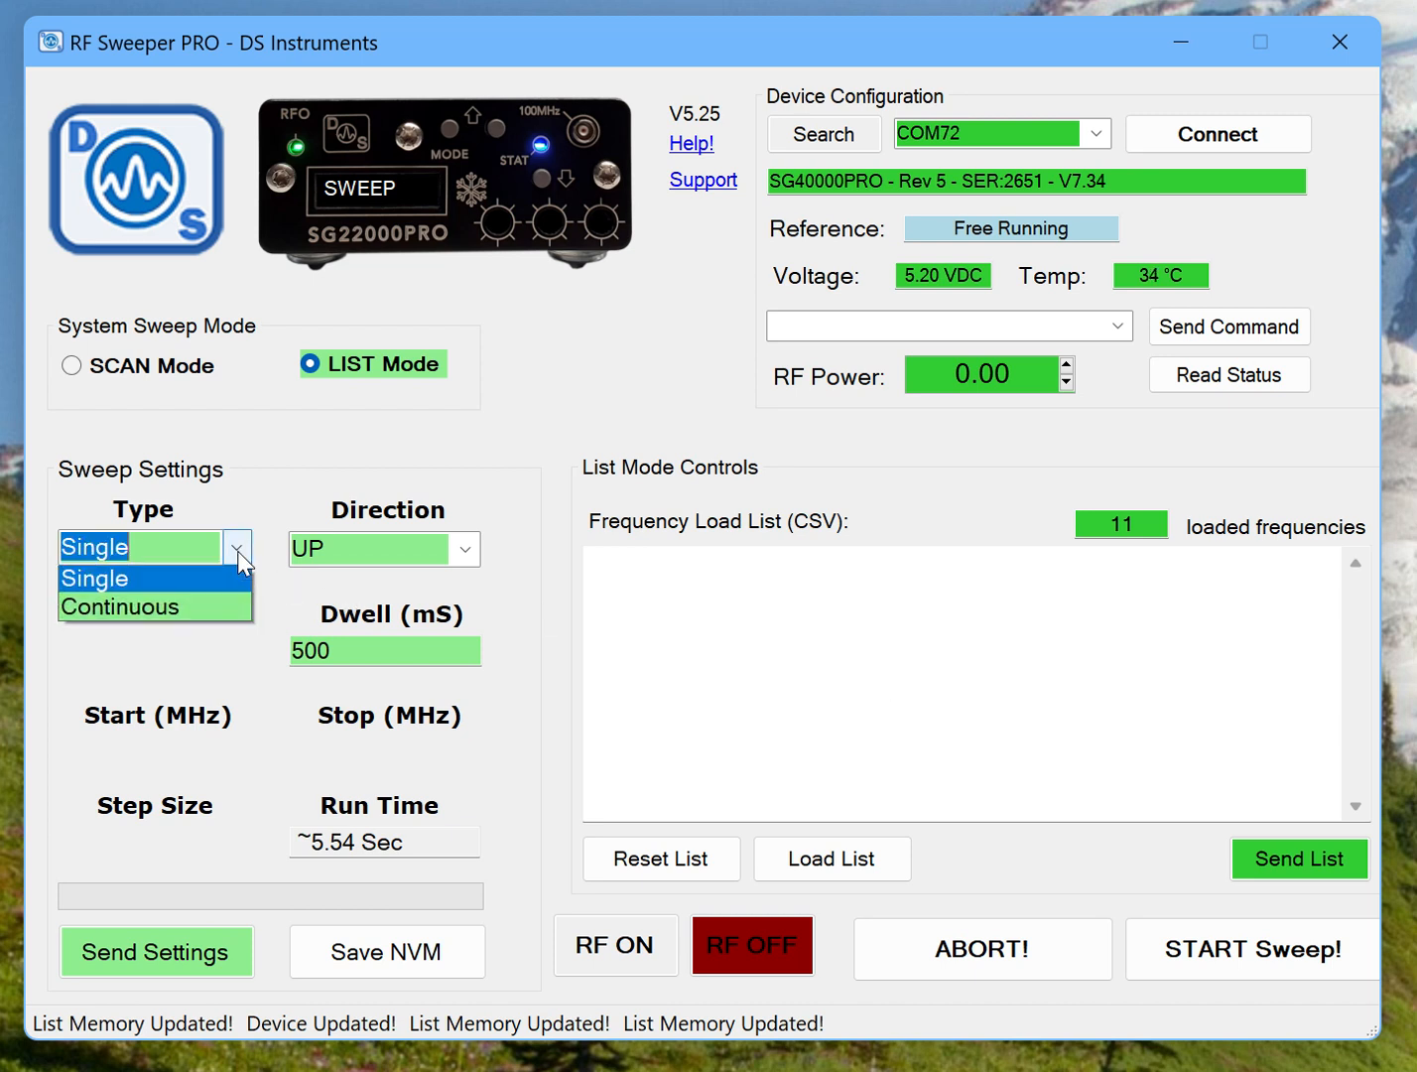
left_click(180, 605)
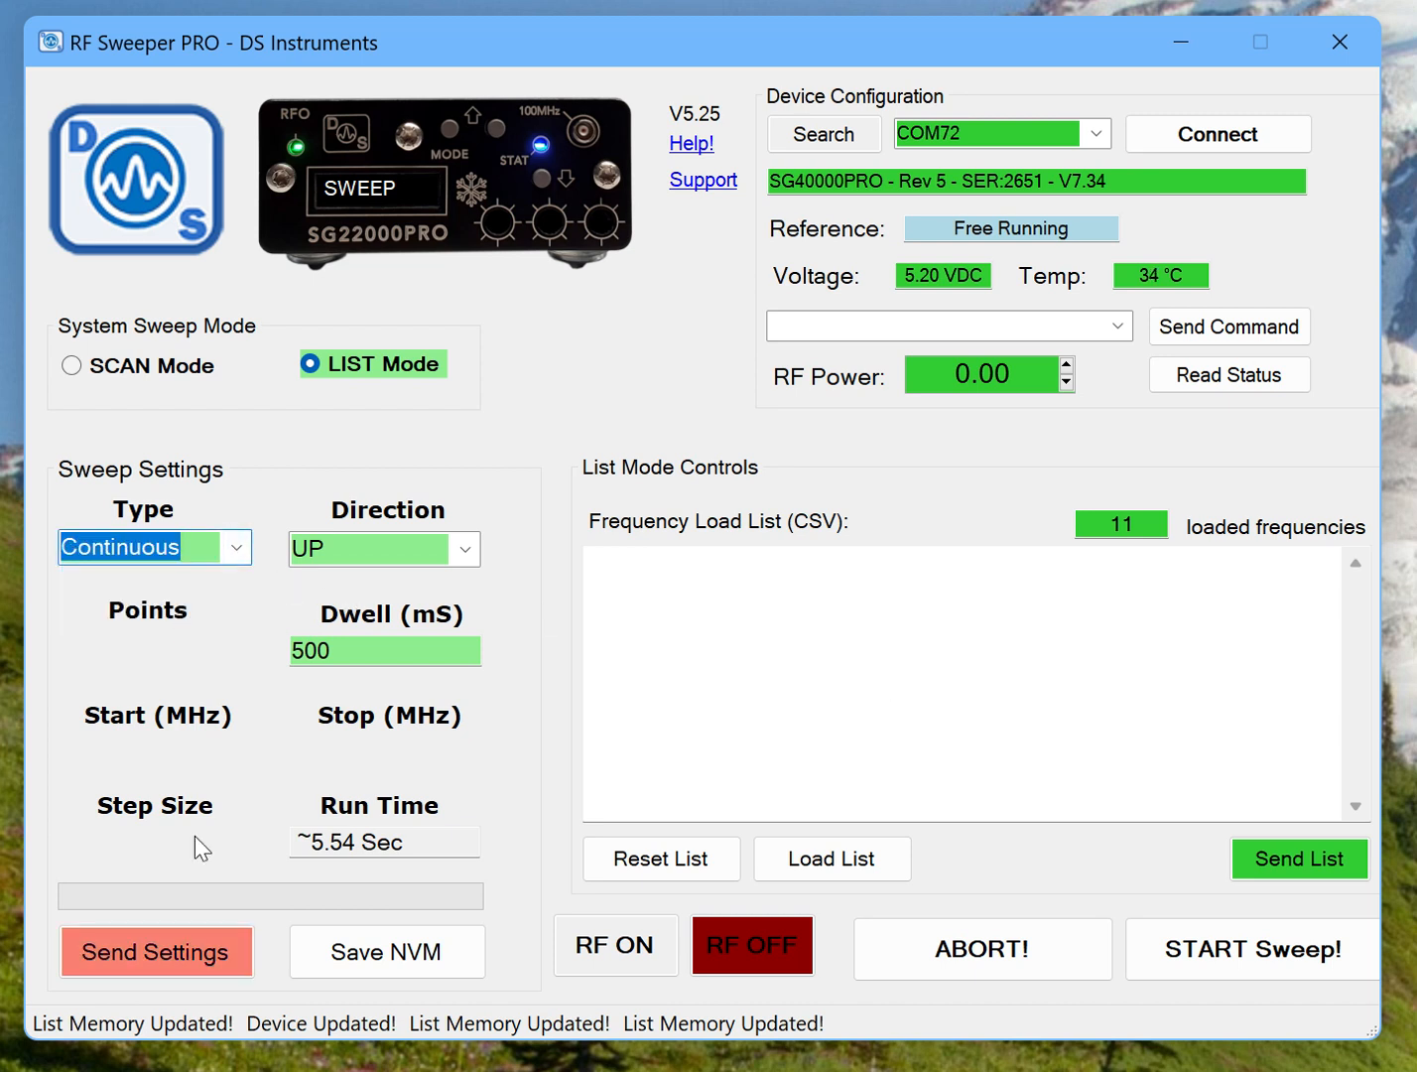
left_click(180, 954)
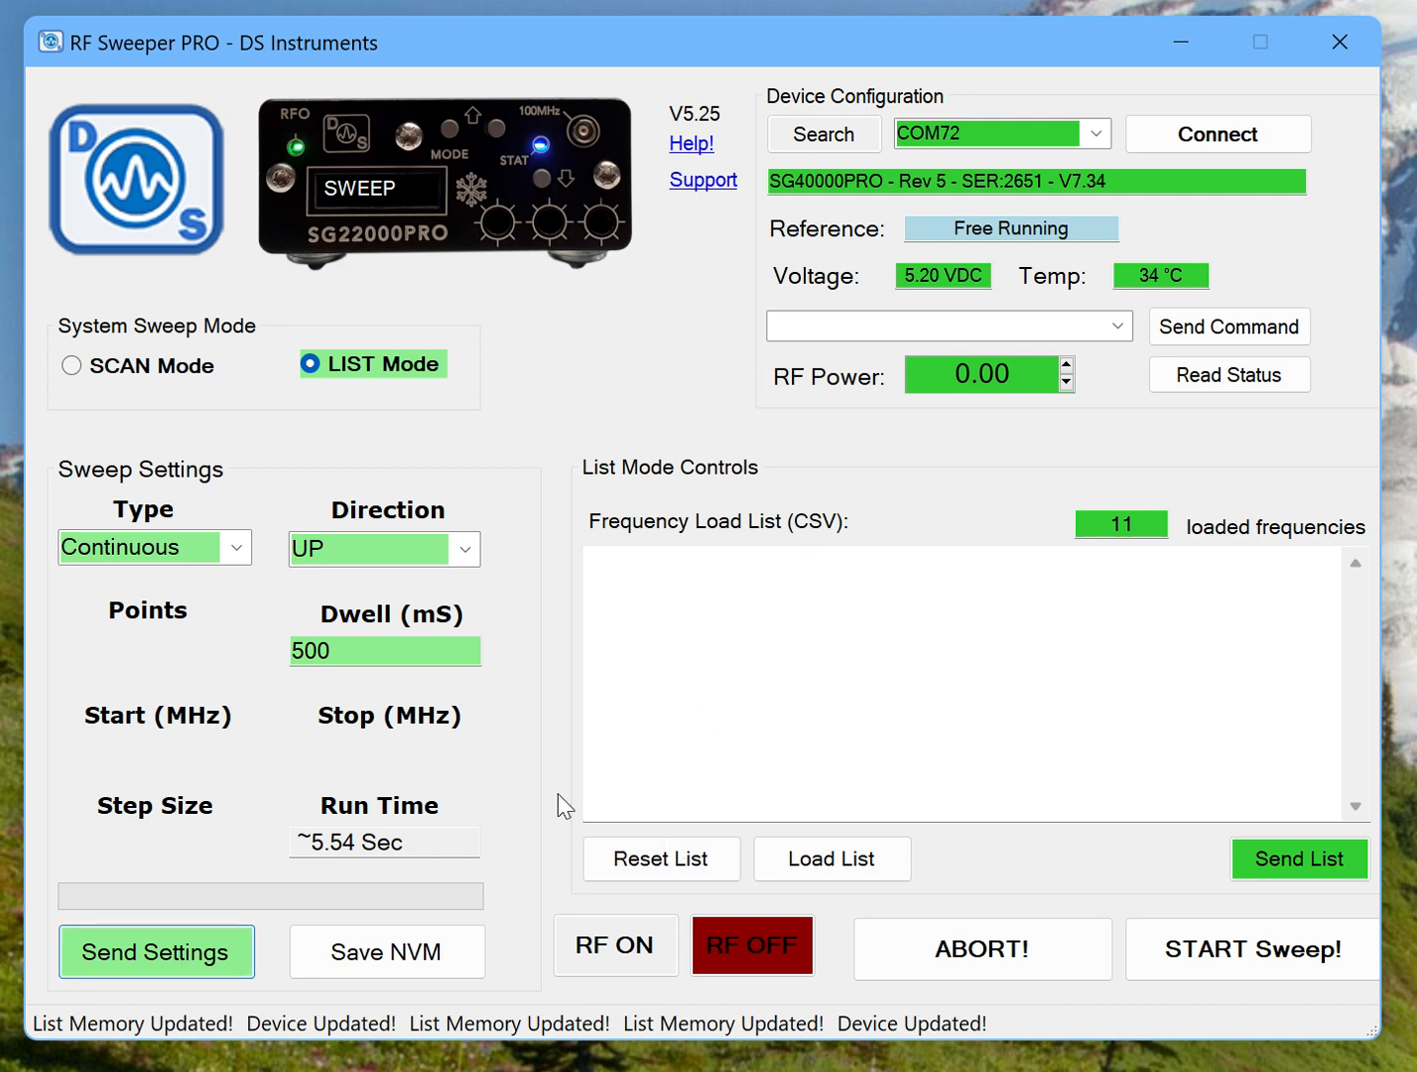
left_click(385, 954)
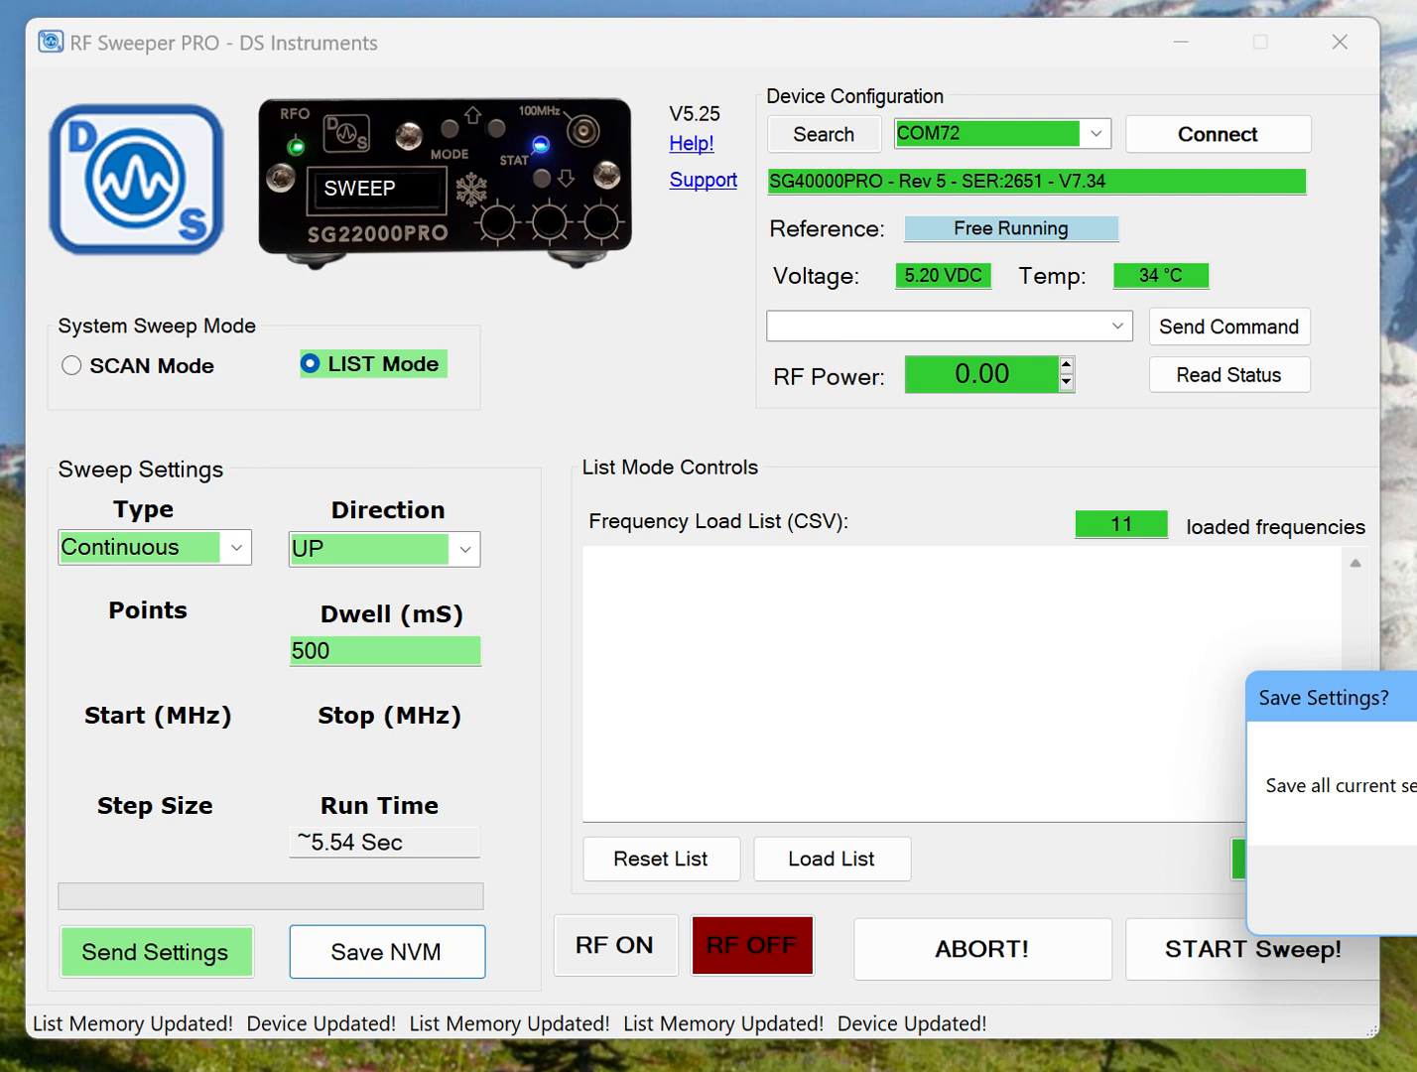
key("Return")
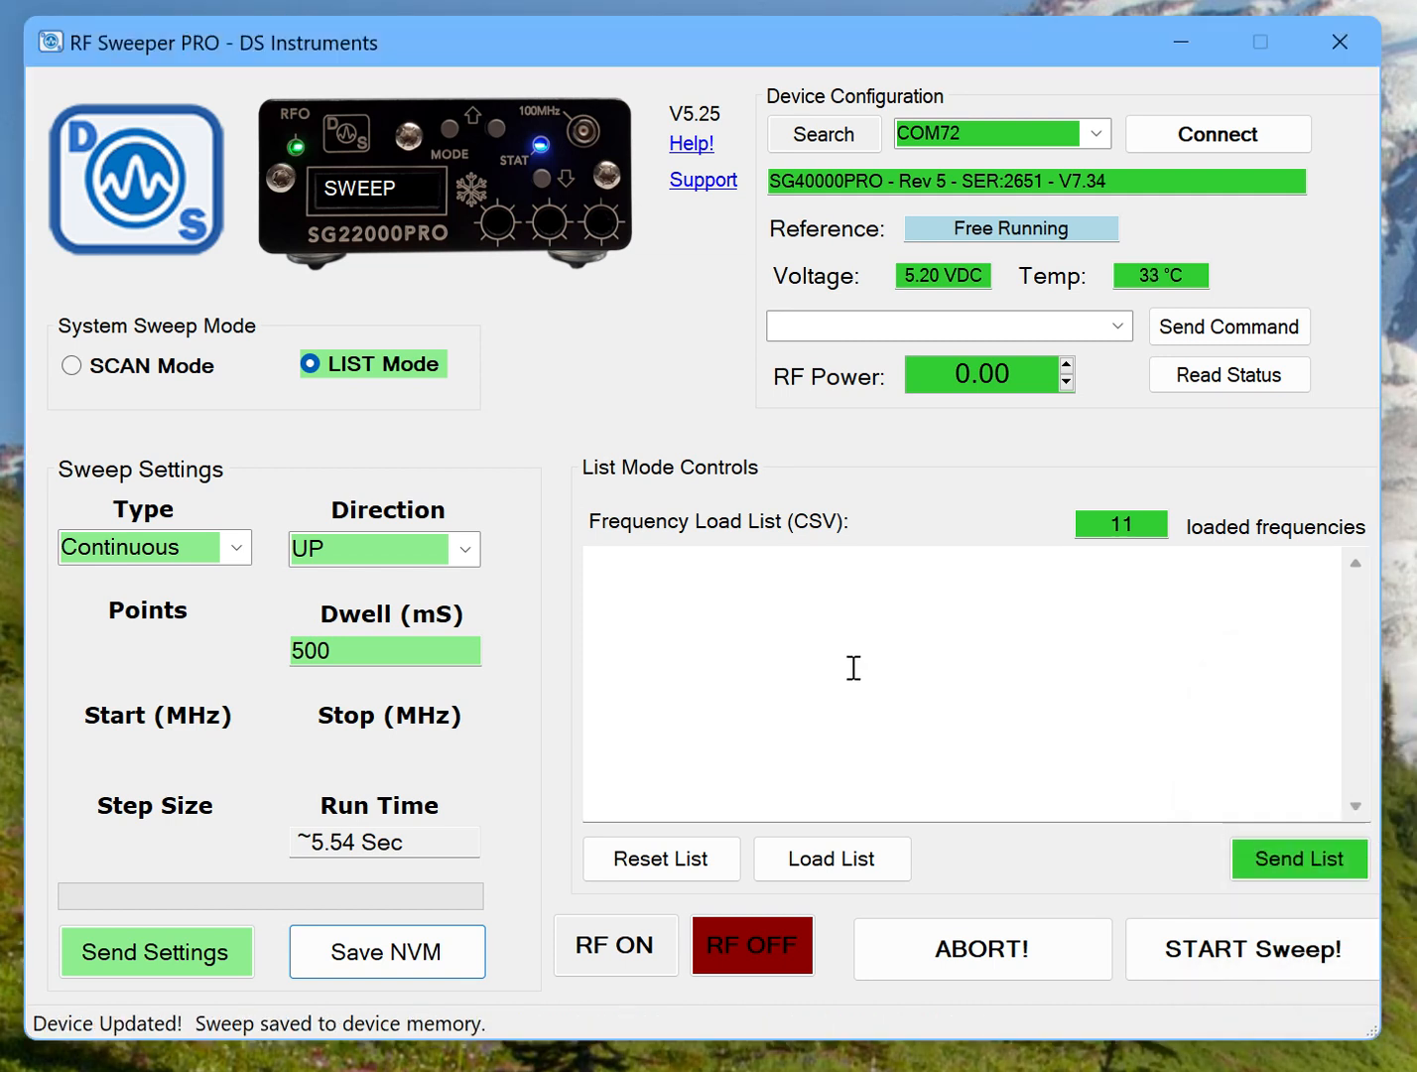
Reset the device with the *RST command and reconnect to it on COM72.
left_click(1120, 327)
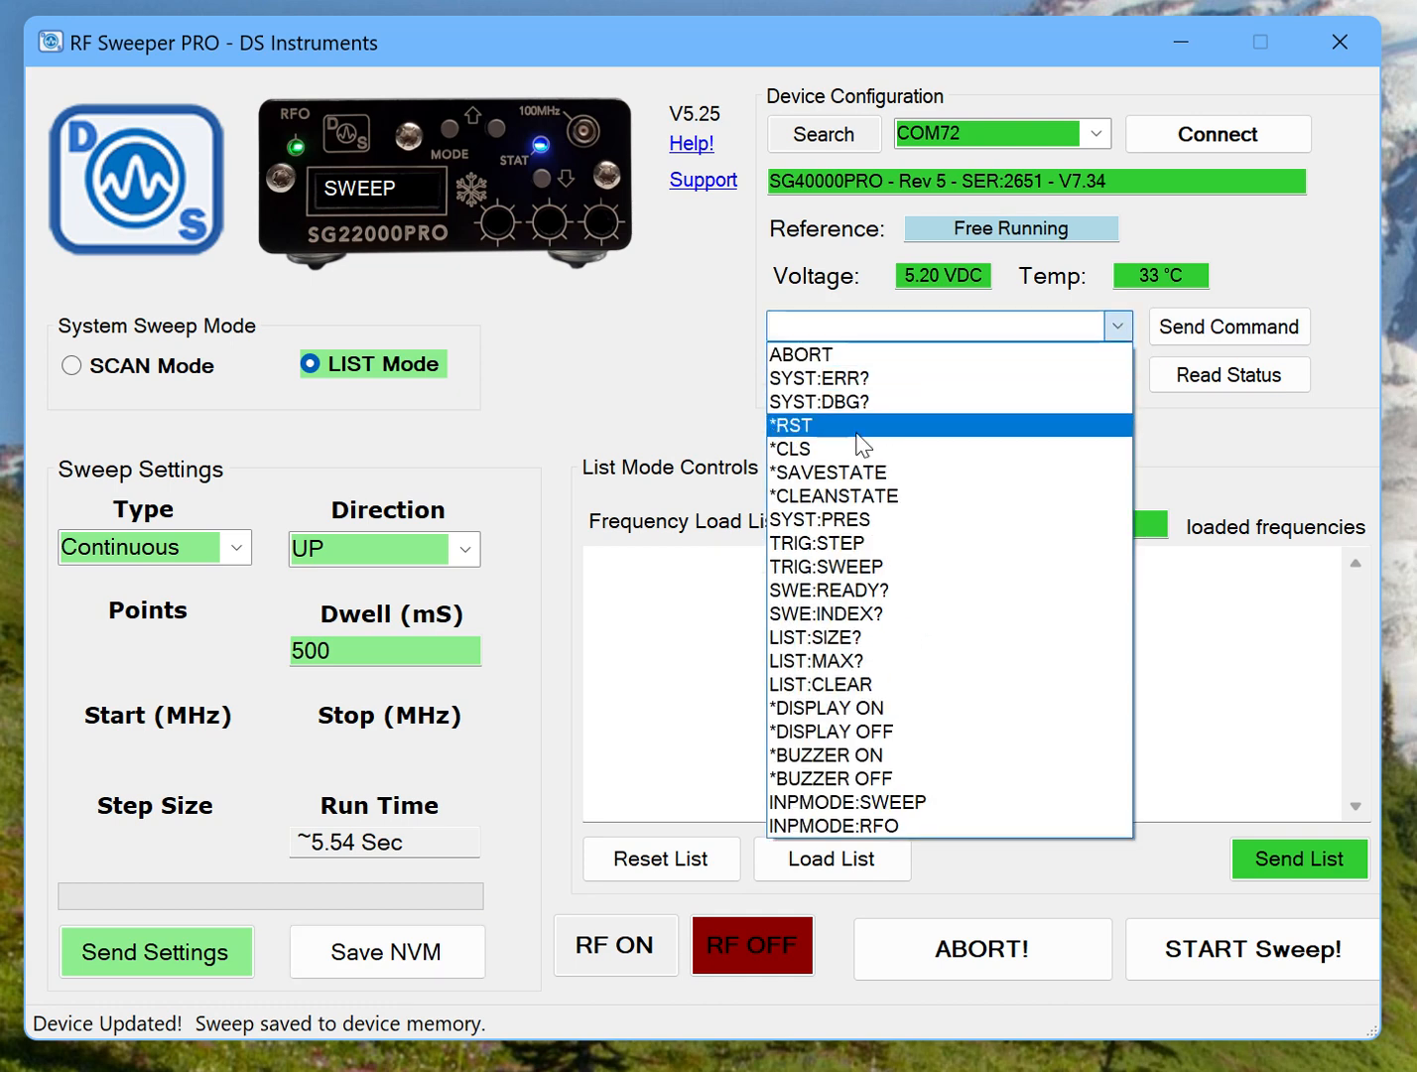
left_click(953, 425)
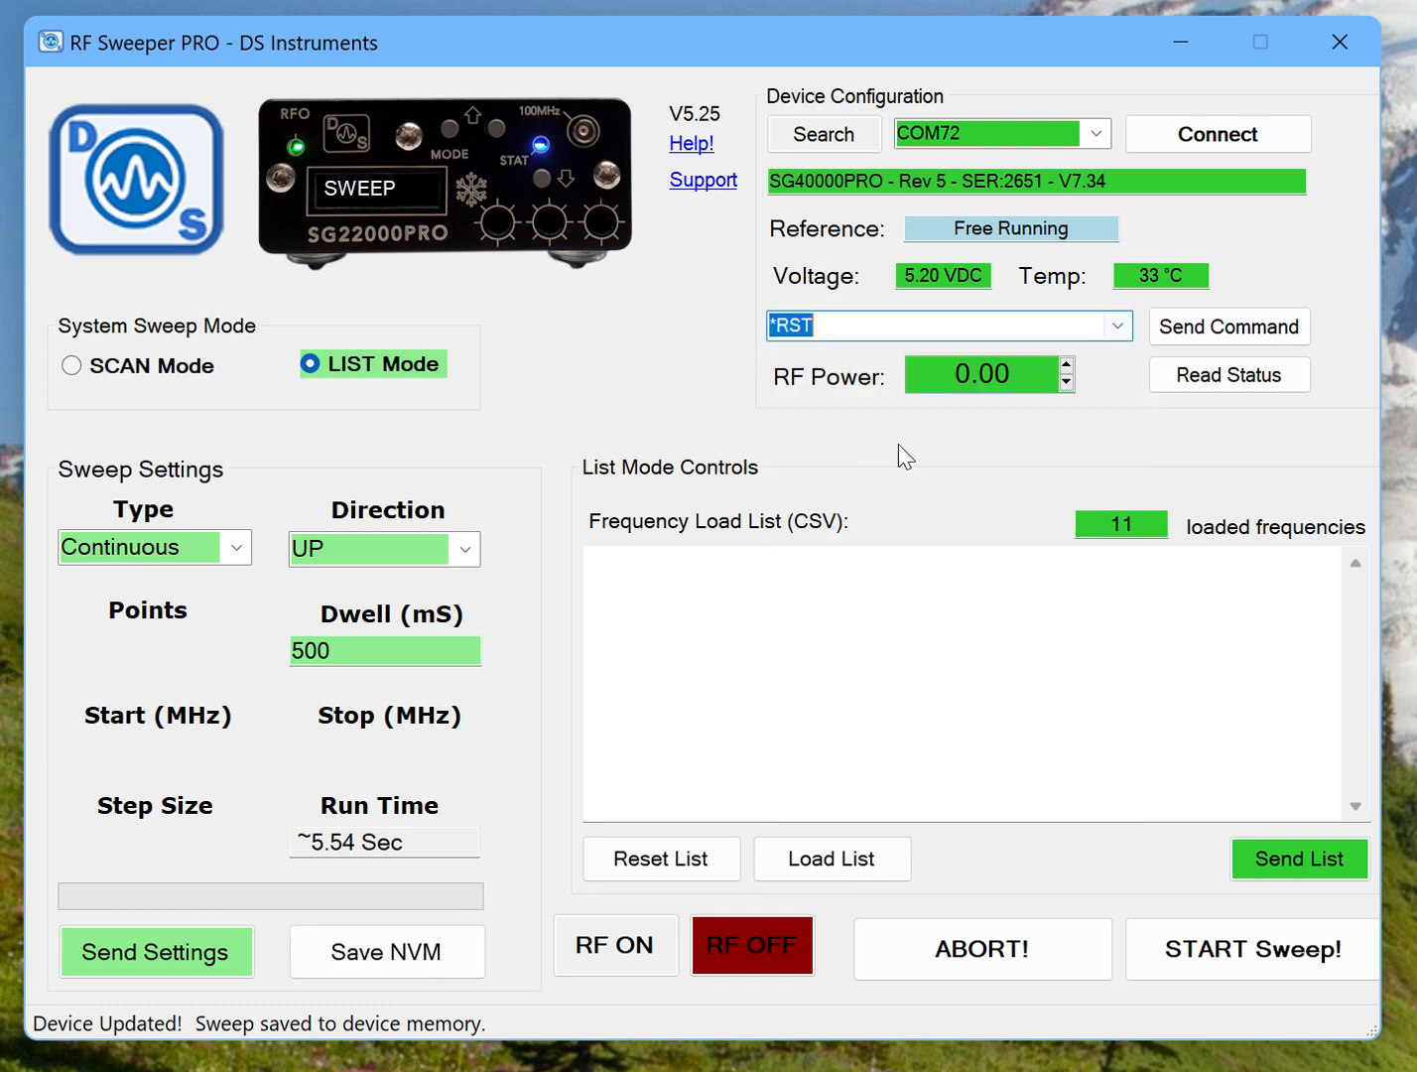
left_click(1223, 336)
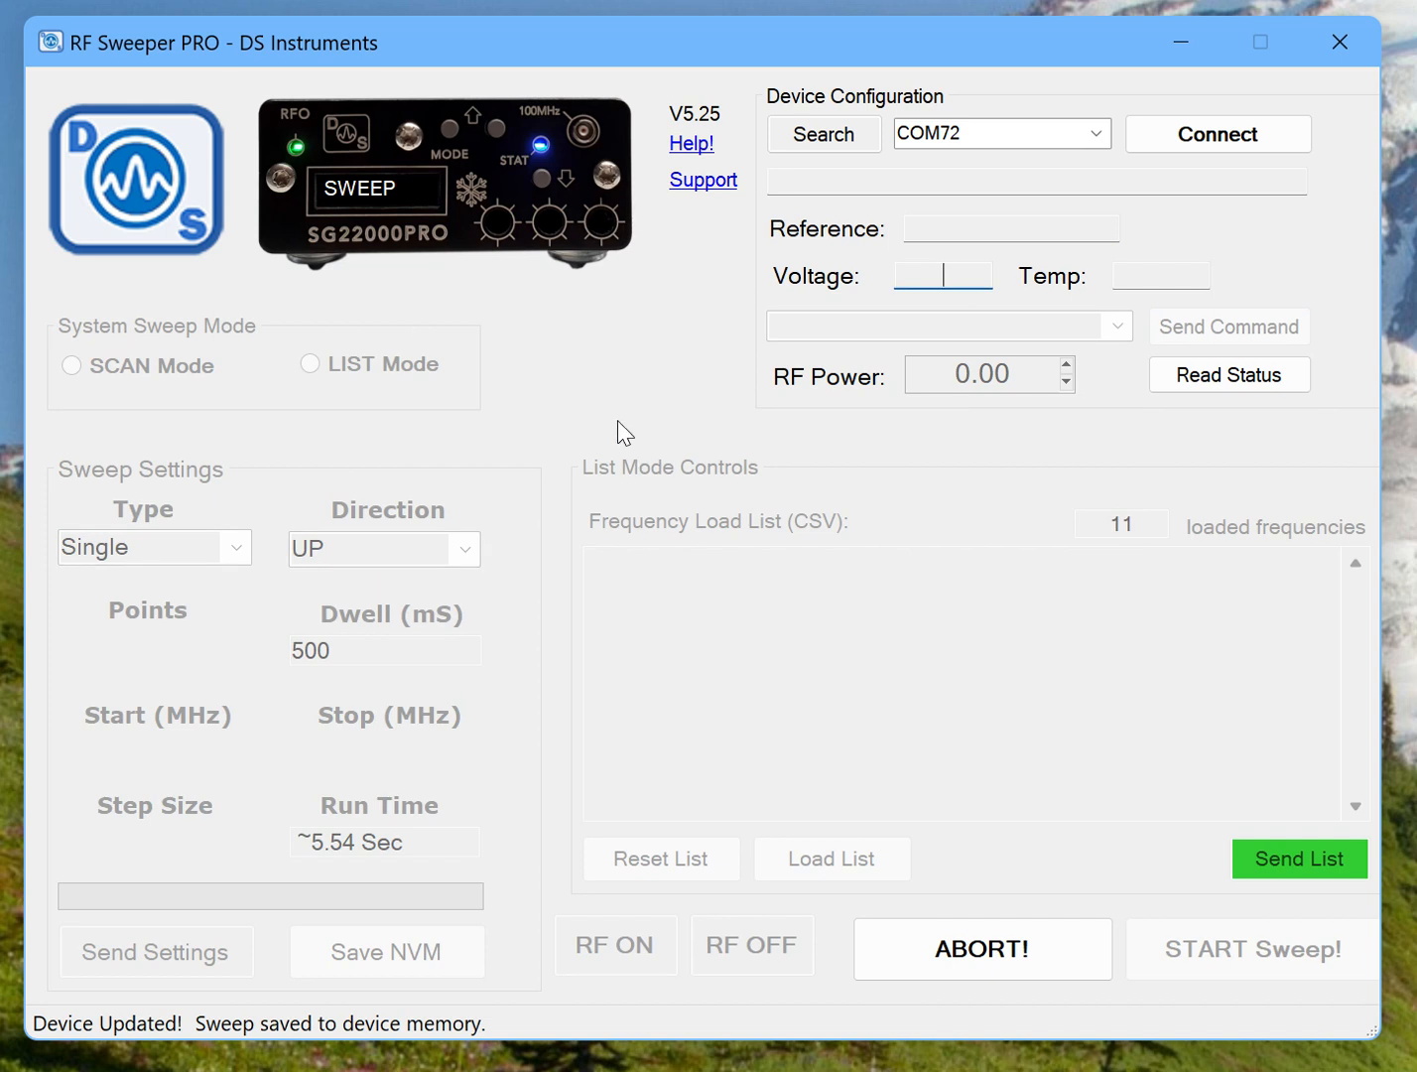
left_click(1211, 139)
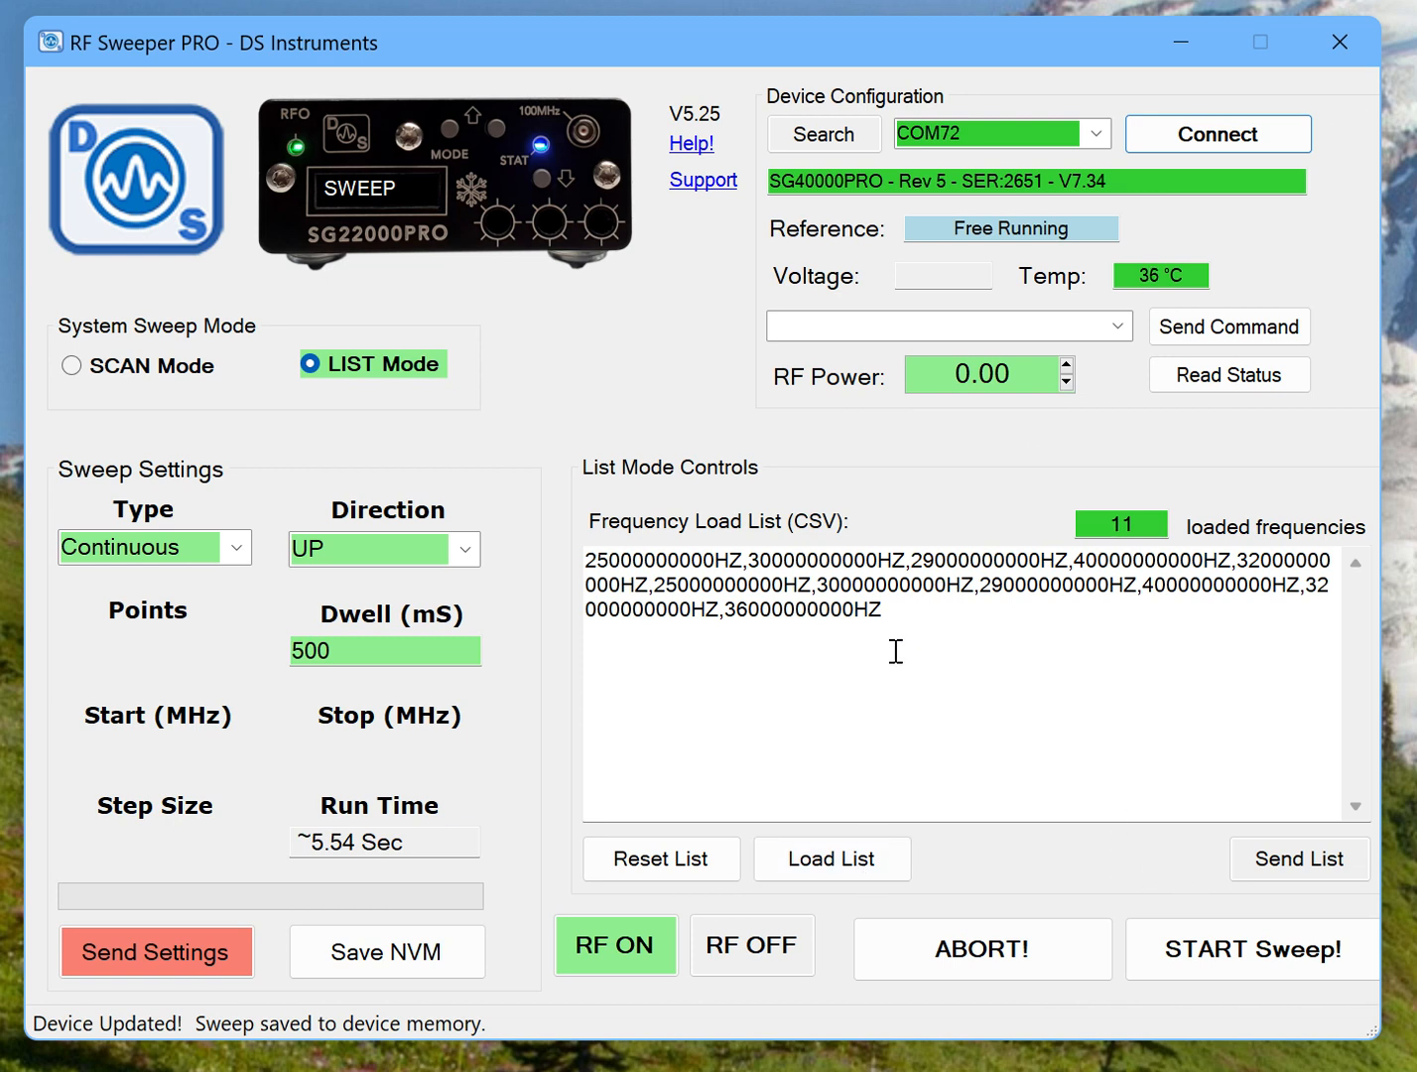
Abort the running sweep and send the *CLEANSTATE command to the device.
left_click(996, 954)
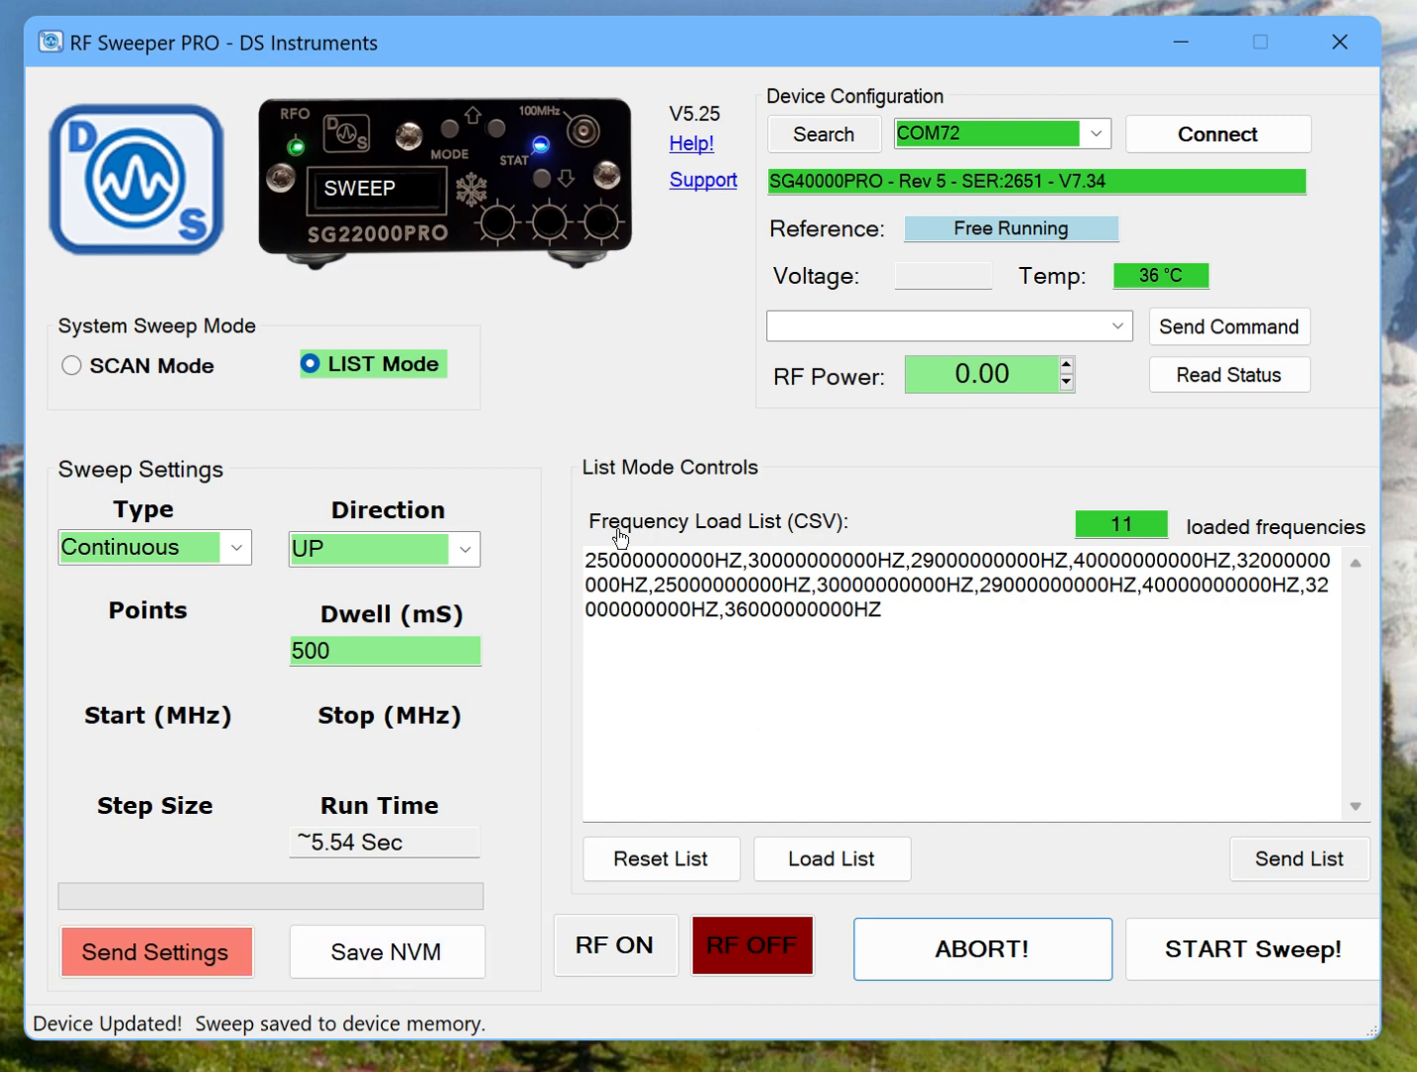
left_click(1118, 329)
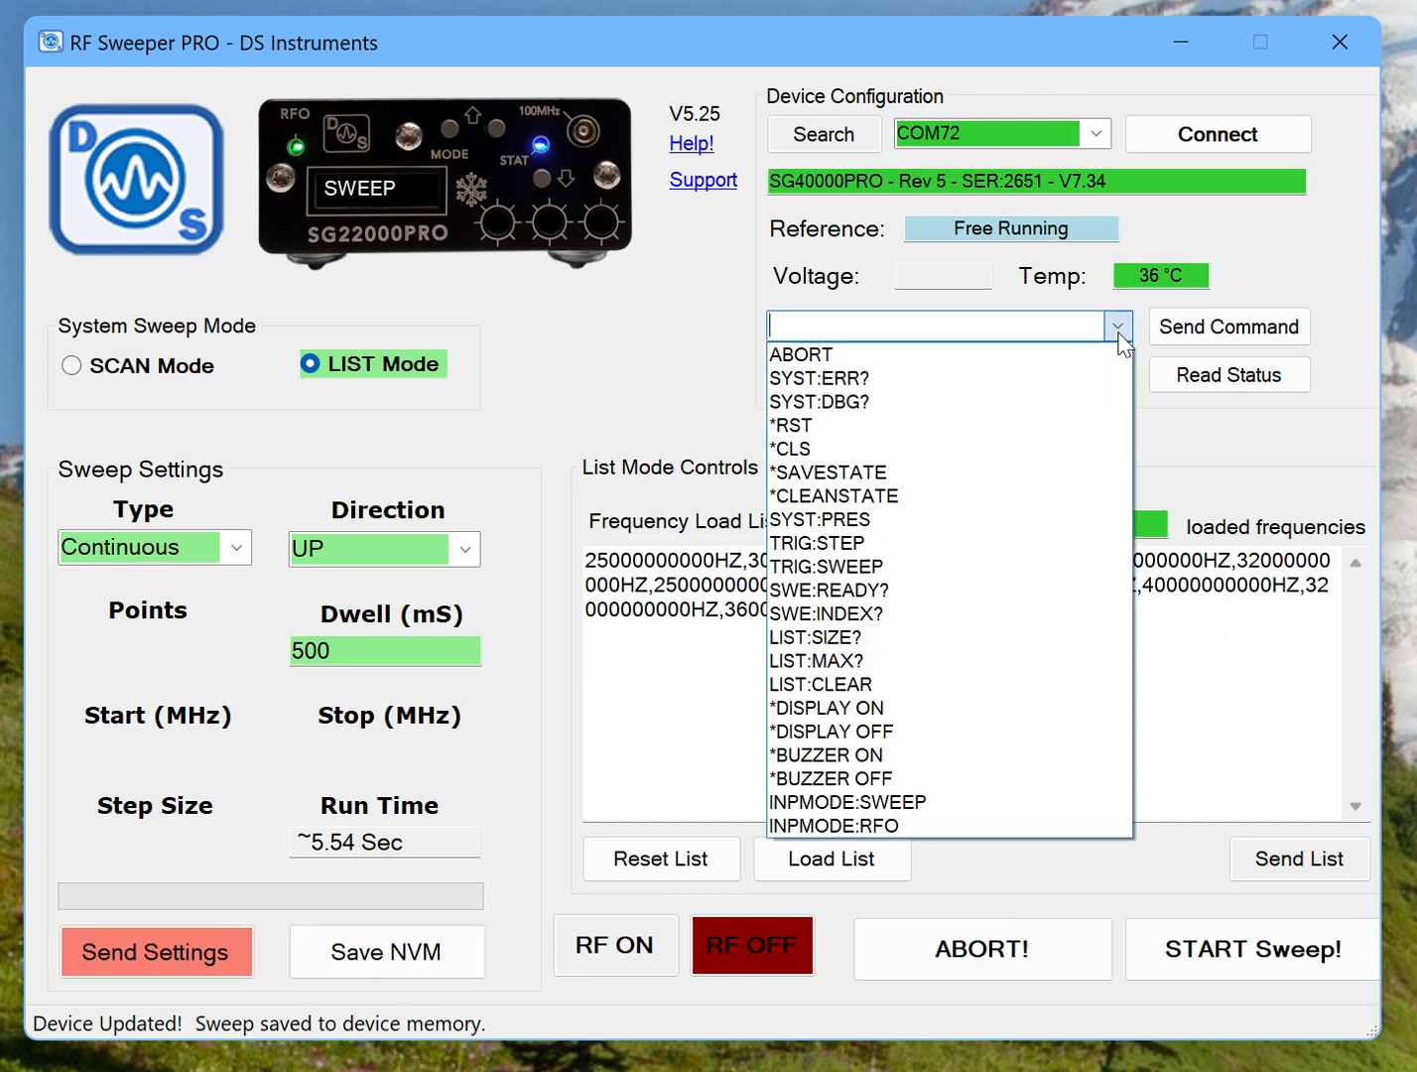
left_click(877, 496)
left_click(1210, 337)
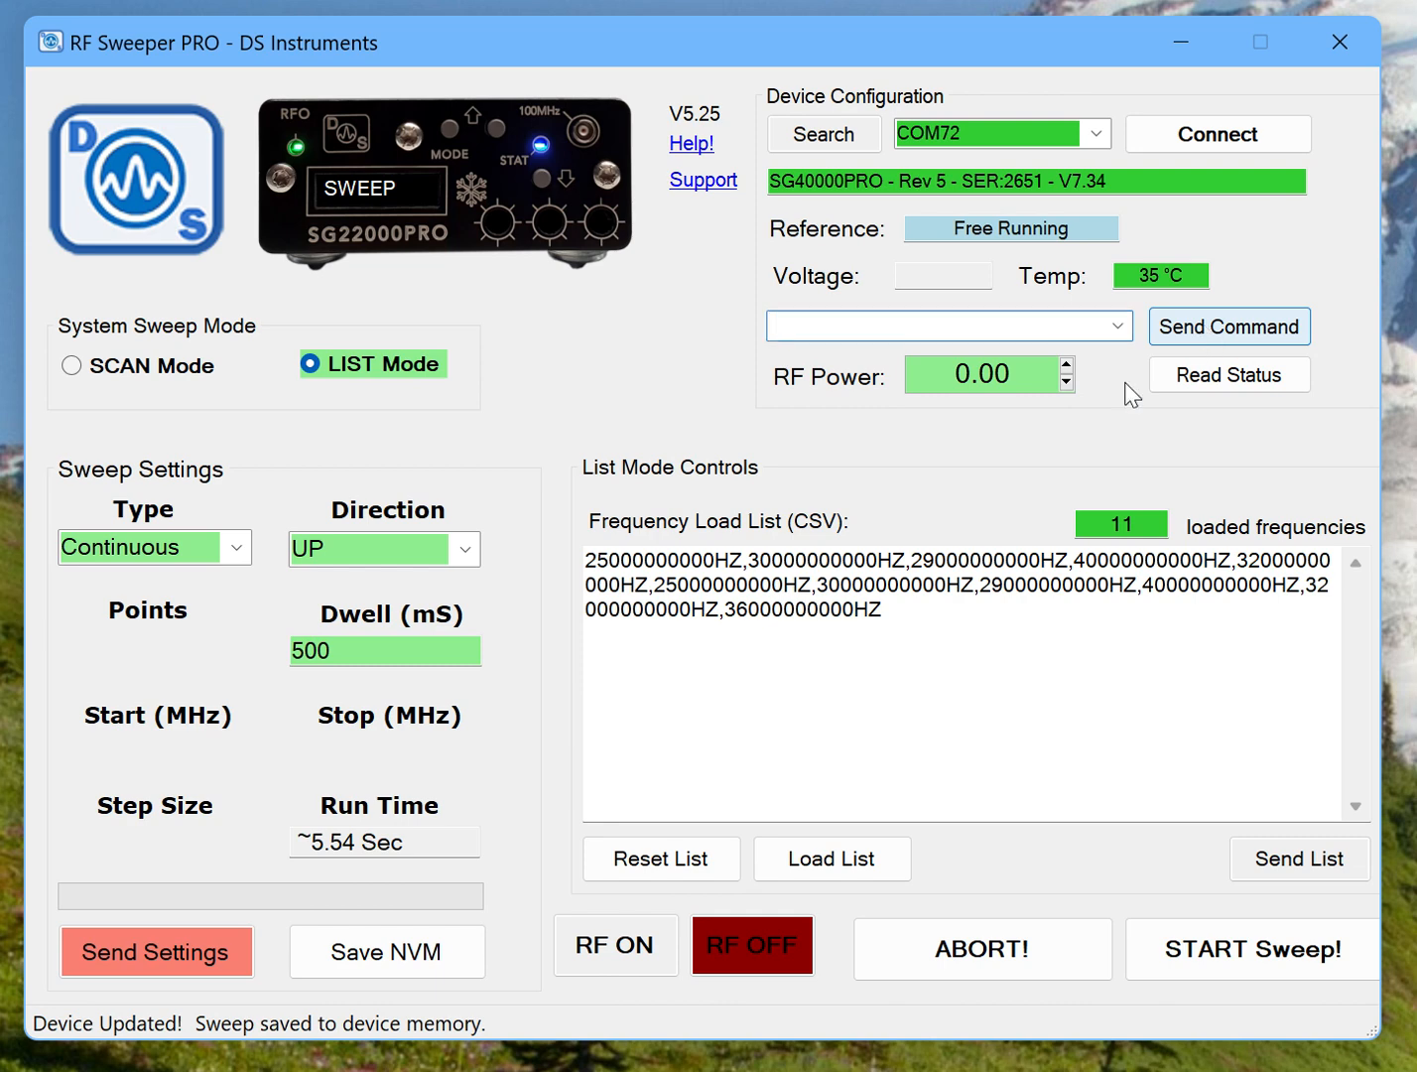